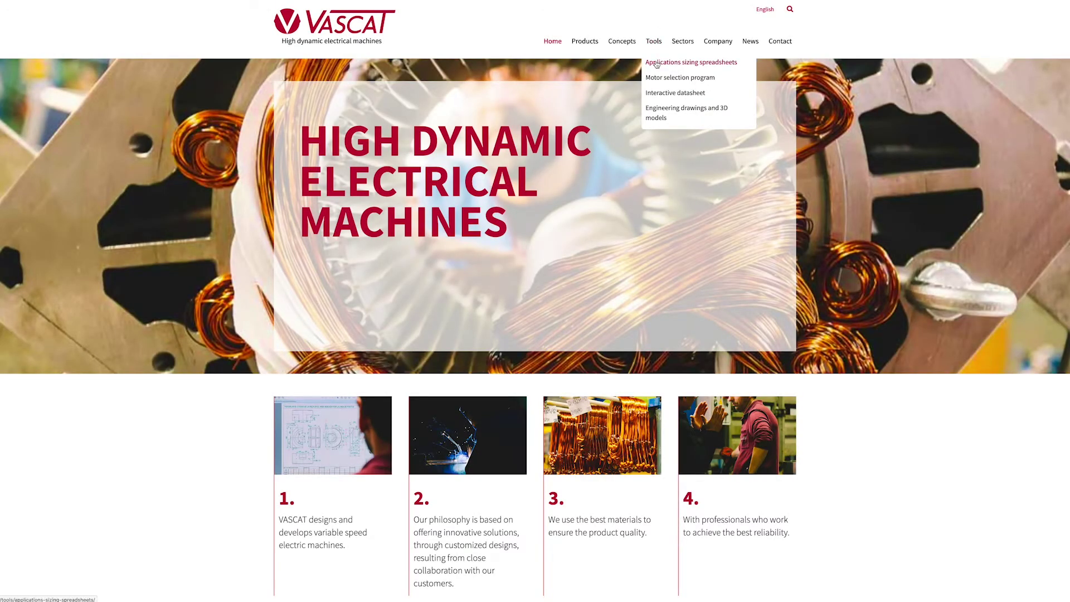
Step: Go to VASCAT's Applications sizing spreadsheets page, which lists the nine downloadable application sheets
{"action": "left_click", "coordinate": [656, 65]}
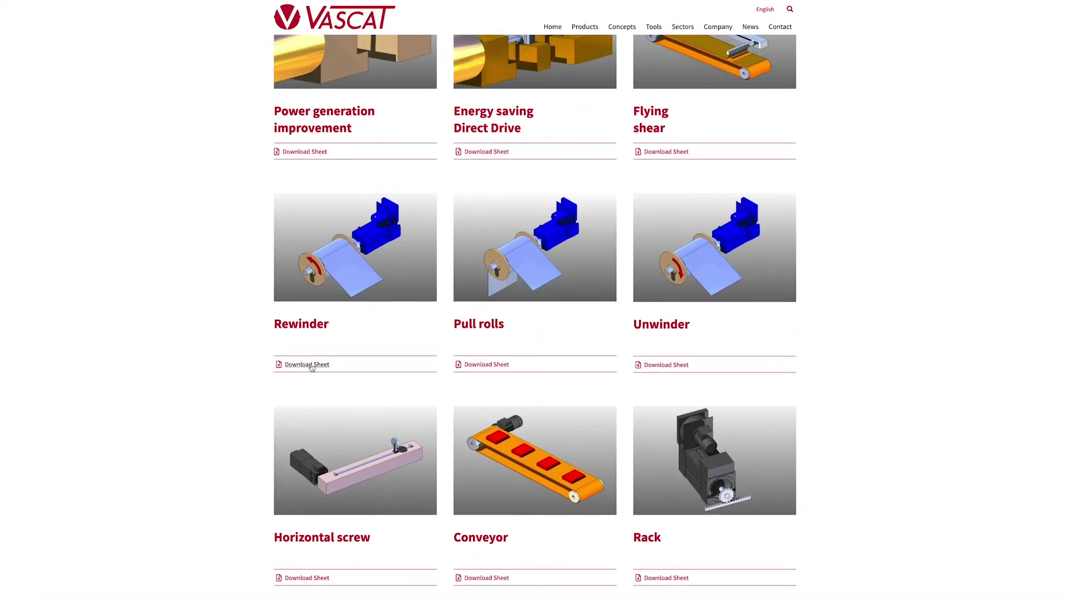
Step: Download the Rewinder application sheet and open it in Excel as winder-4.xls
{"action": "left_click", "coordinate": [312, 366]}
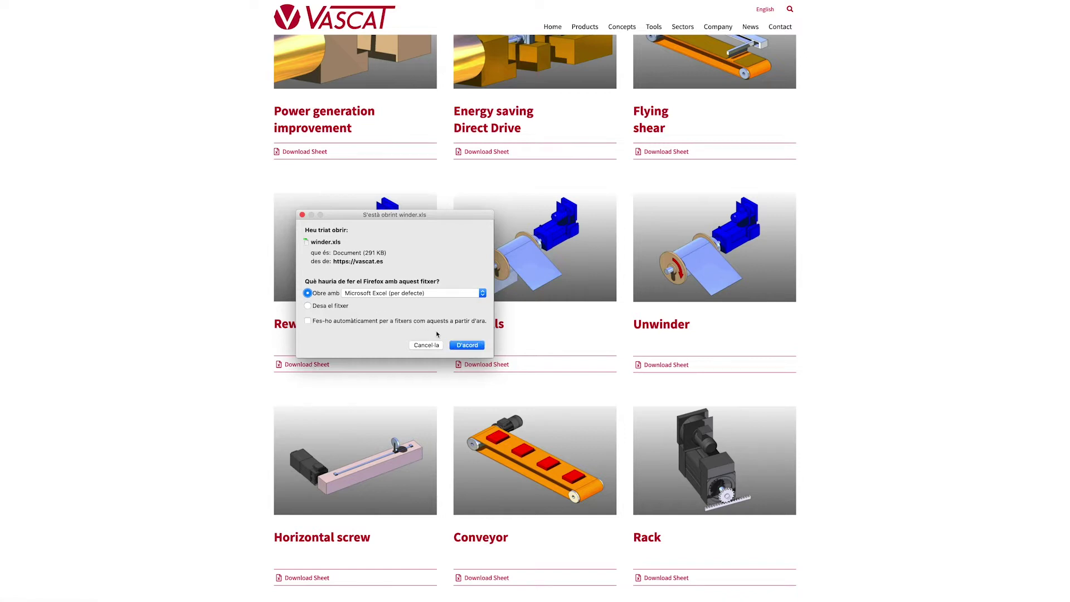
{"action": "left_click", "coordinate": [467, 345]}
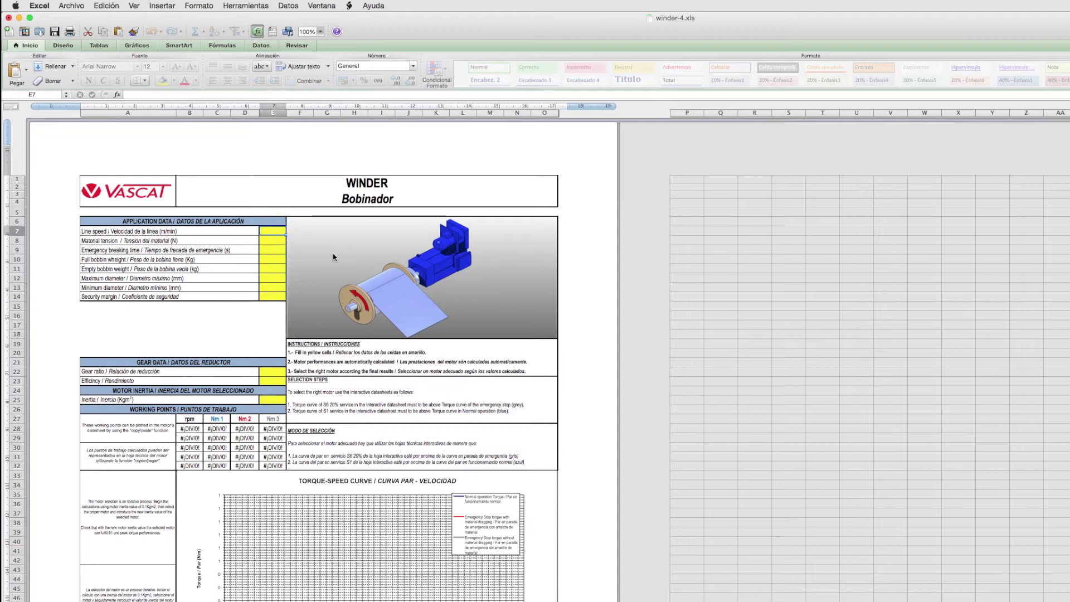
Step: Enter line speed 600 m/min, material tension 400 N and emergency braking time 2 s
{"action": "type", "text": "600"}
{"action": "key", "text": "Return"}
{"action": "type", "text": "400"}
{"action": "key", "text": "Return"}
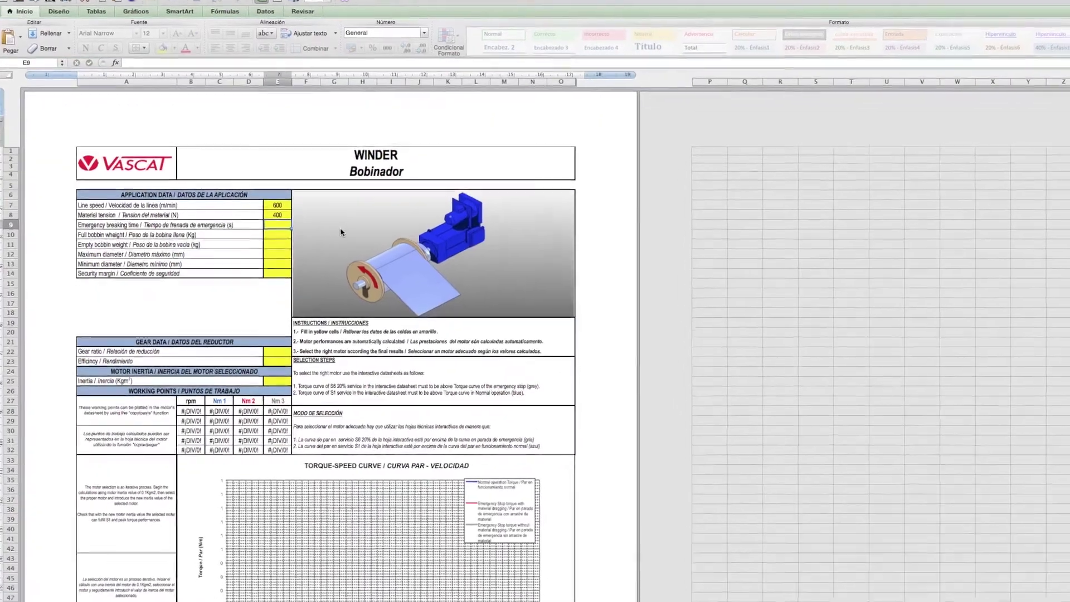
{"action": "type", "text": "2"}
{"action": "key", "text": "Return"}
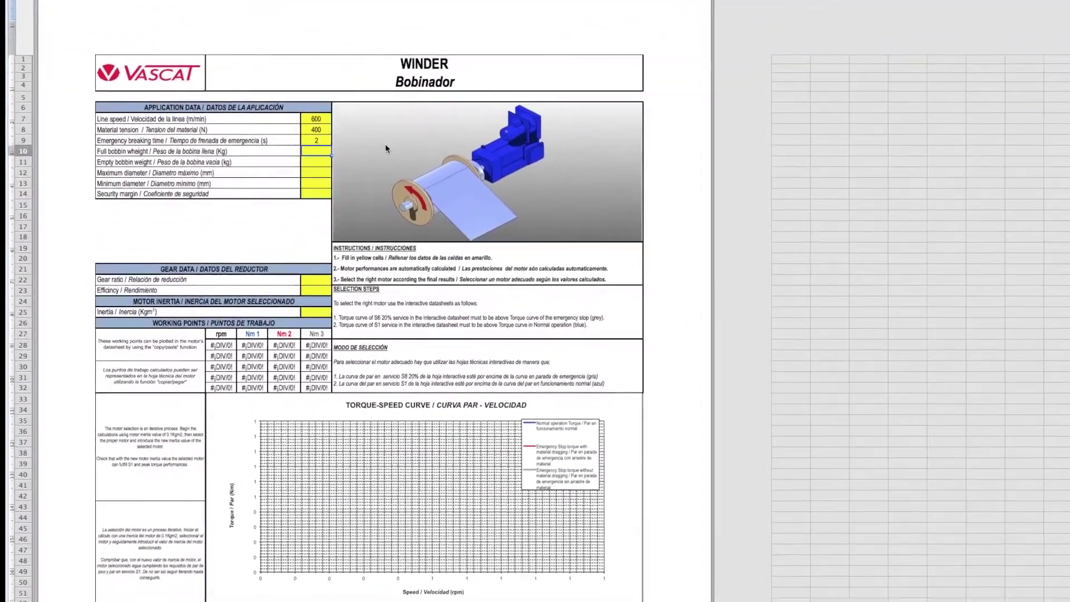
Step: Enter bobbin weights 400/100 kg, diameters 1400/160 mm and security margin 1,2
{"action": "type", "text": "400"}
{"action": "key", "text": "Return"}
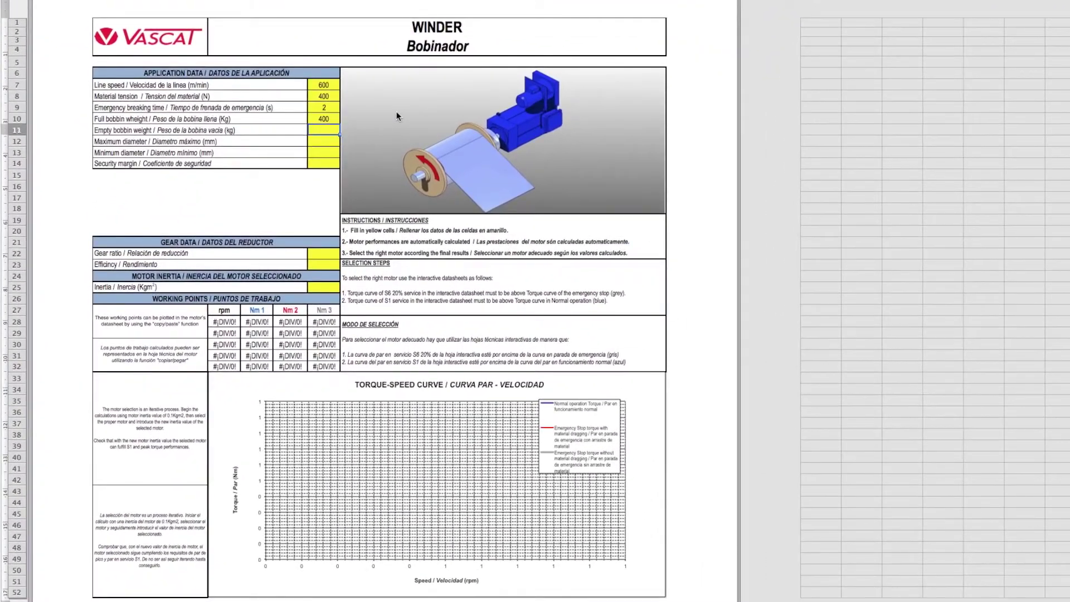
{"action": "type", "text": "100"}
{"action": "key", "text": "Return"}
{"action": "type", "text": "1400"}
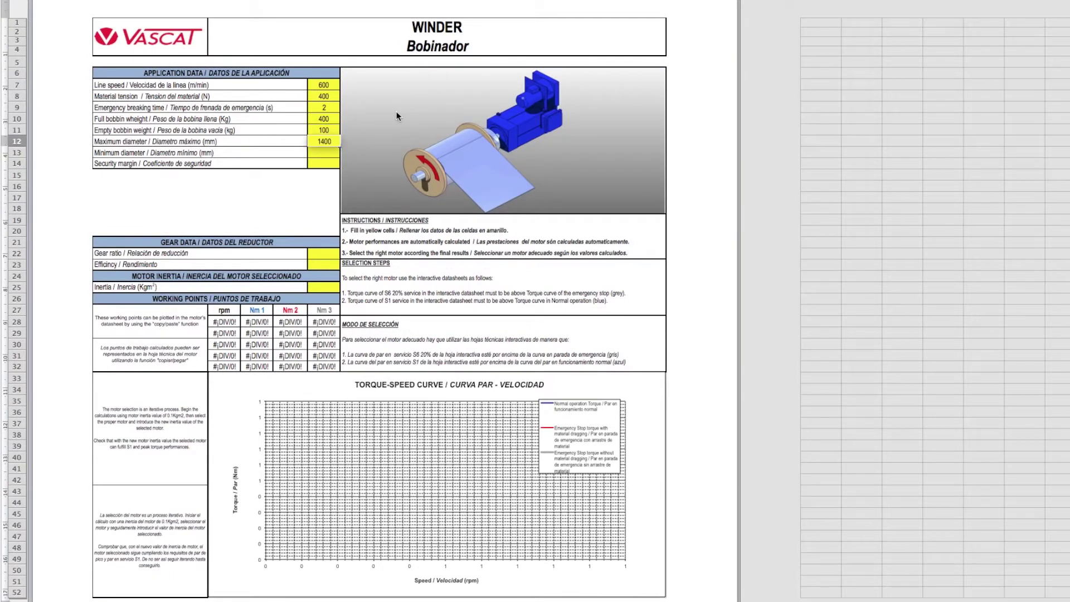
{"action": "key", "text": "Return"}
{"action": "type", "text": "160"}
{"action": "key", "text": "Return"}
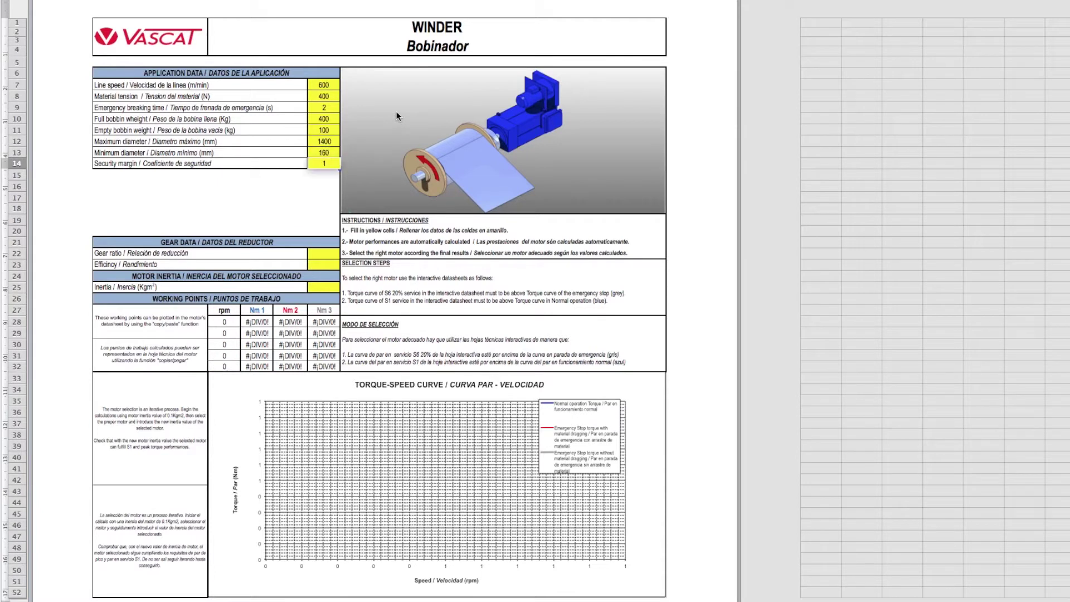
{"action": "type", "text": "1,2"}
{"action": "key", "text": "Return"}
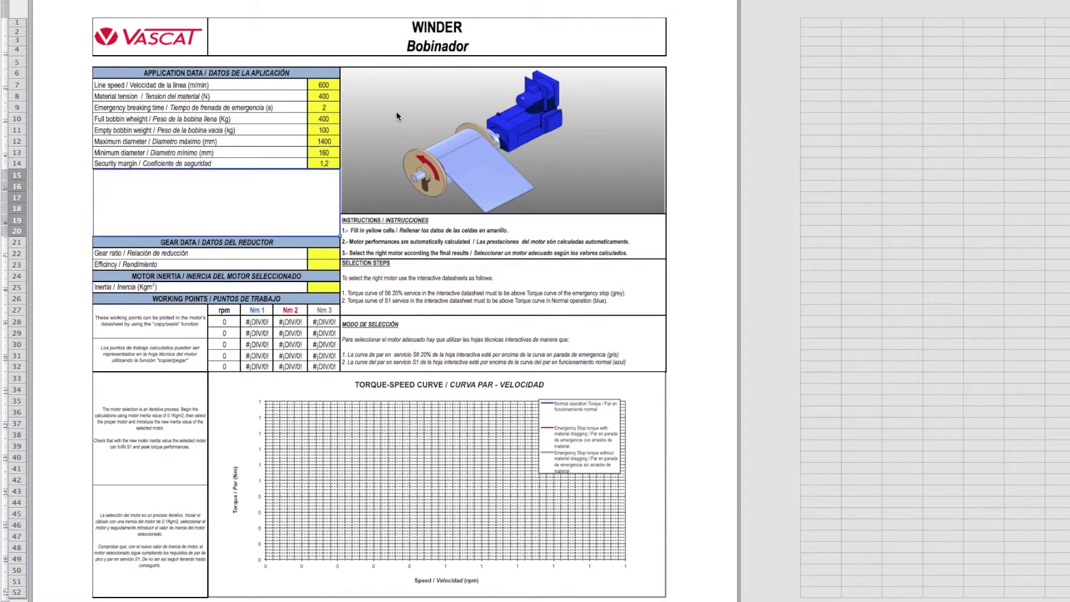
Step: Enter gear ratio 1,5 and efficiency 0,8 in the Winder sheet's drive data
{"action": "left_click", "coordinate": [323, 253]}
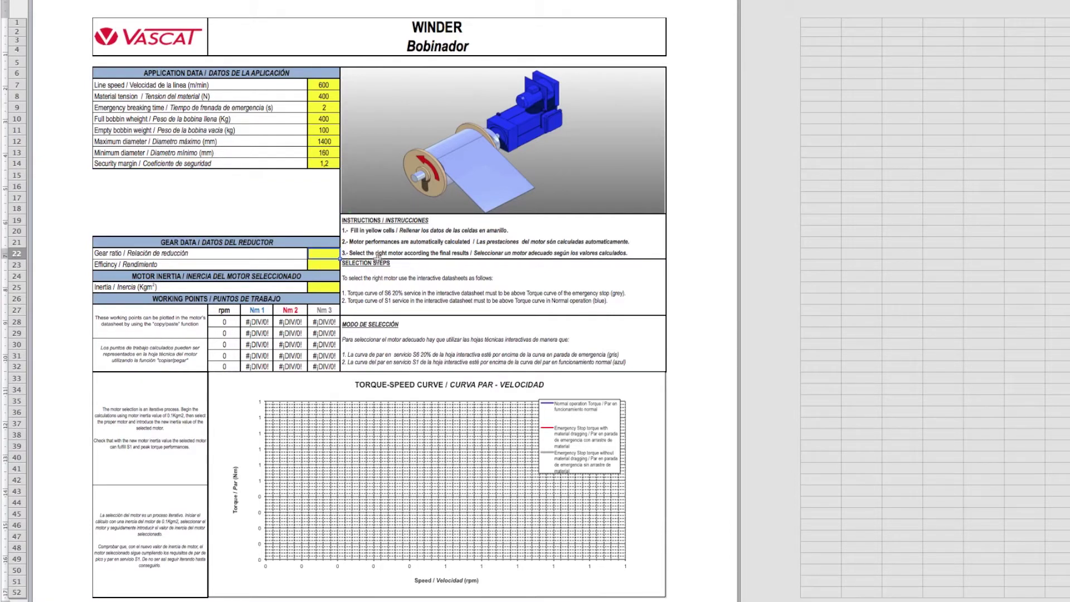
{"action": "type", "text": "1,5"}
{"action": "key", "text": "Return"}
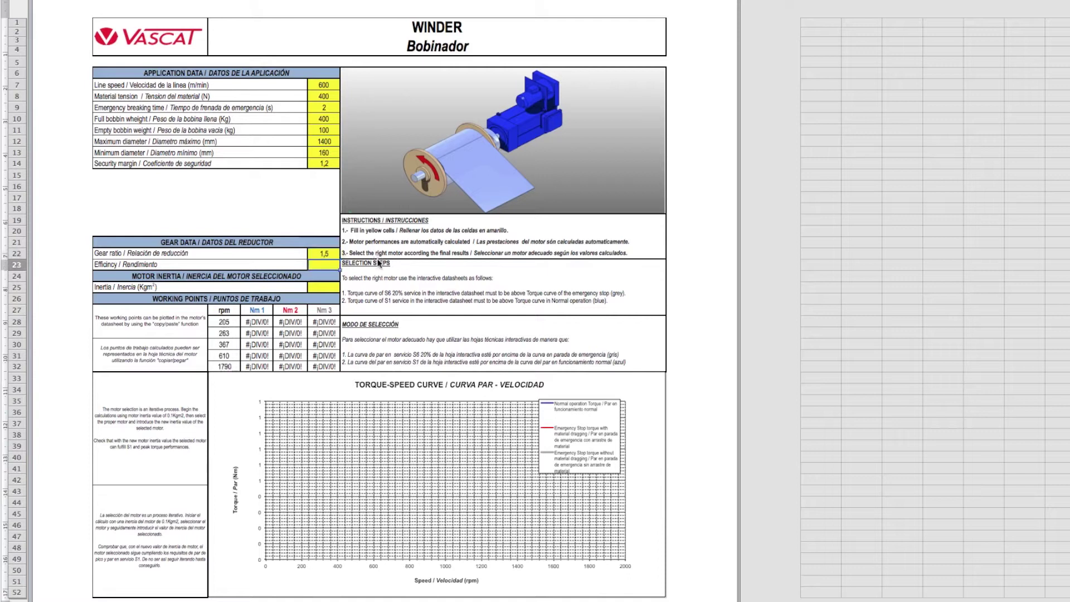
{"action": "type", "text": "0,8"}
{"action": "left_click", "coordinate": [328, 287]}
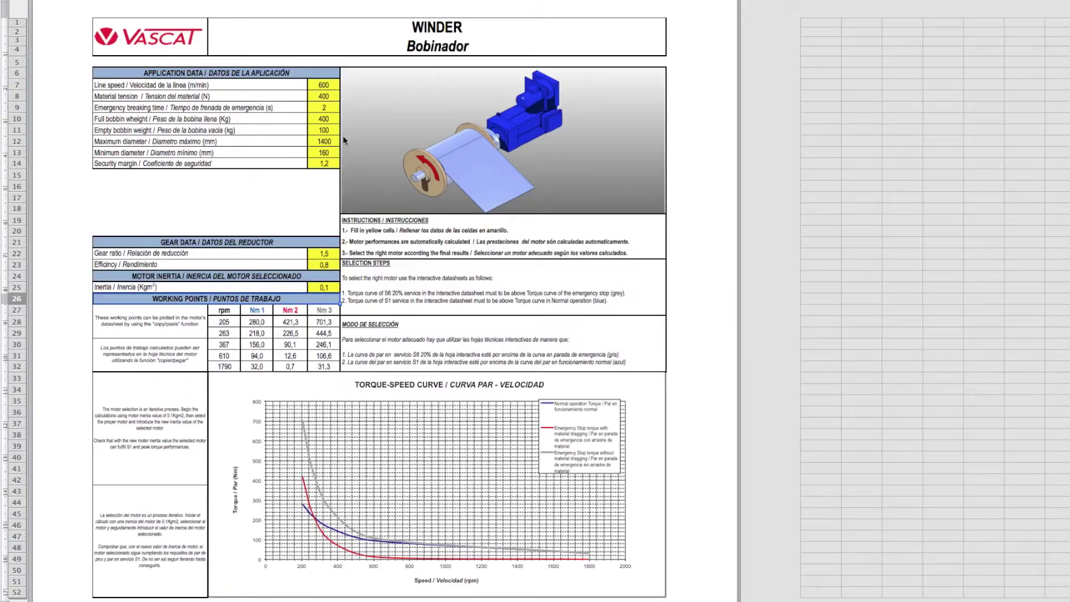
Step: Change the material tension in row 8 from 400 to 600 N
{"action": "left_click", "coordinate": [332, 98]}
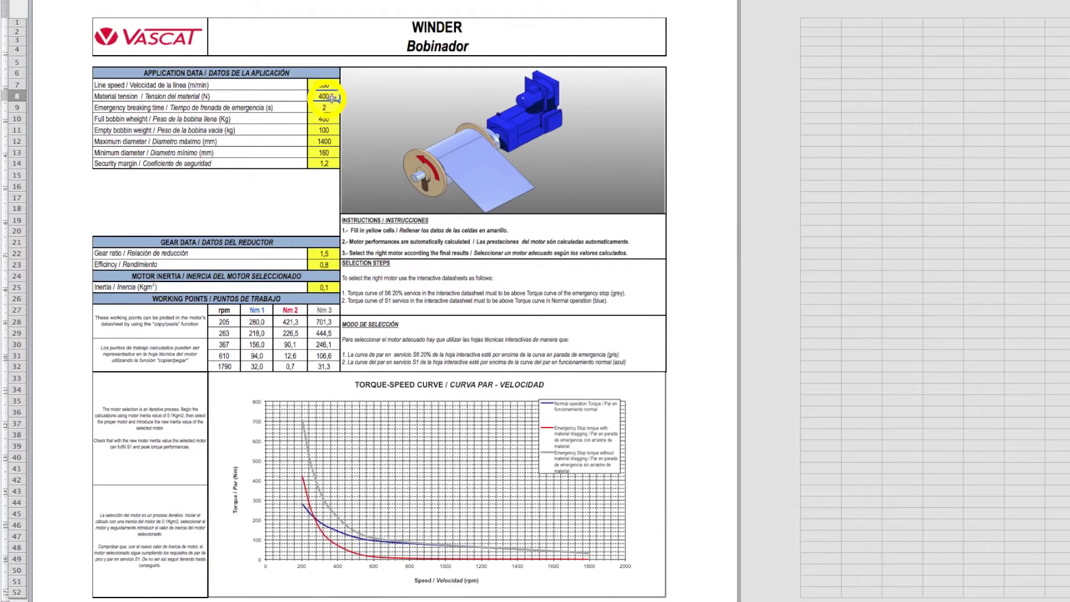
{"action": "type", "text": "600"}
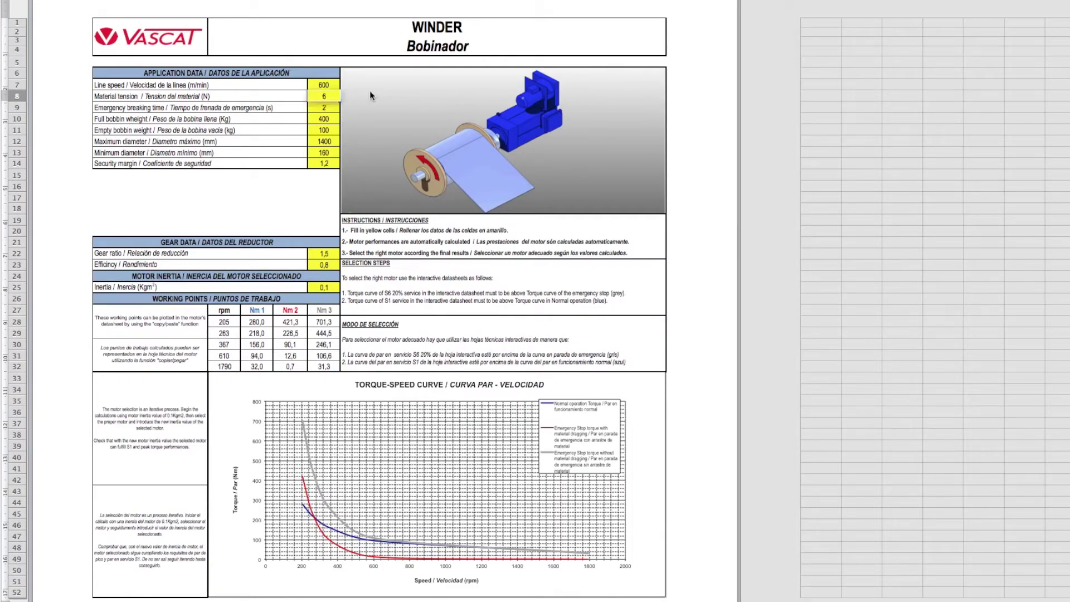
{"action": "key", "text": "Return"}
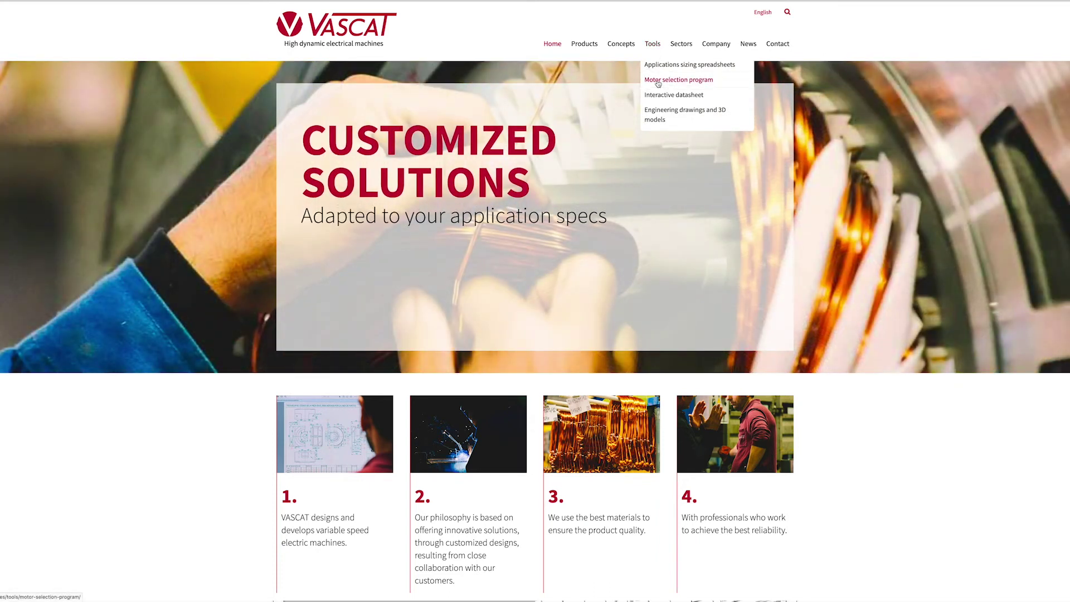
Step: Go to VASCAT's Motor selection program from the Tools menu
{"action": "left_click", "coordinate": [659, 81]}
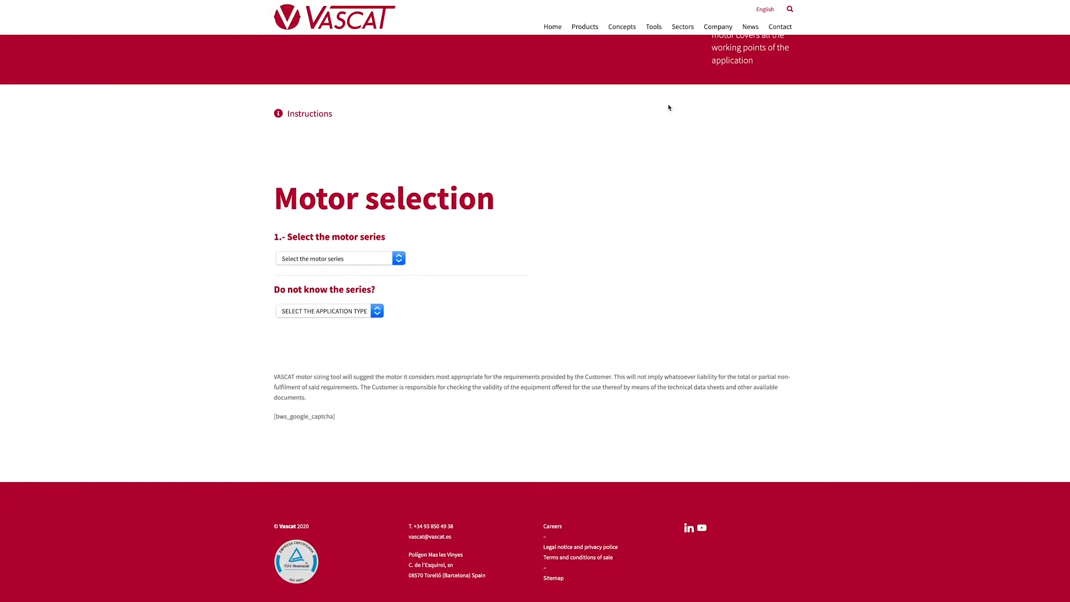
Step: Request MAC QI Serie motors for 205 rpm nominal speed, 1790 rpm maximum speed and 420 Nm torque
{"action": "left_click", "coordinate": [393, 252]}
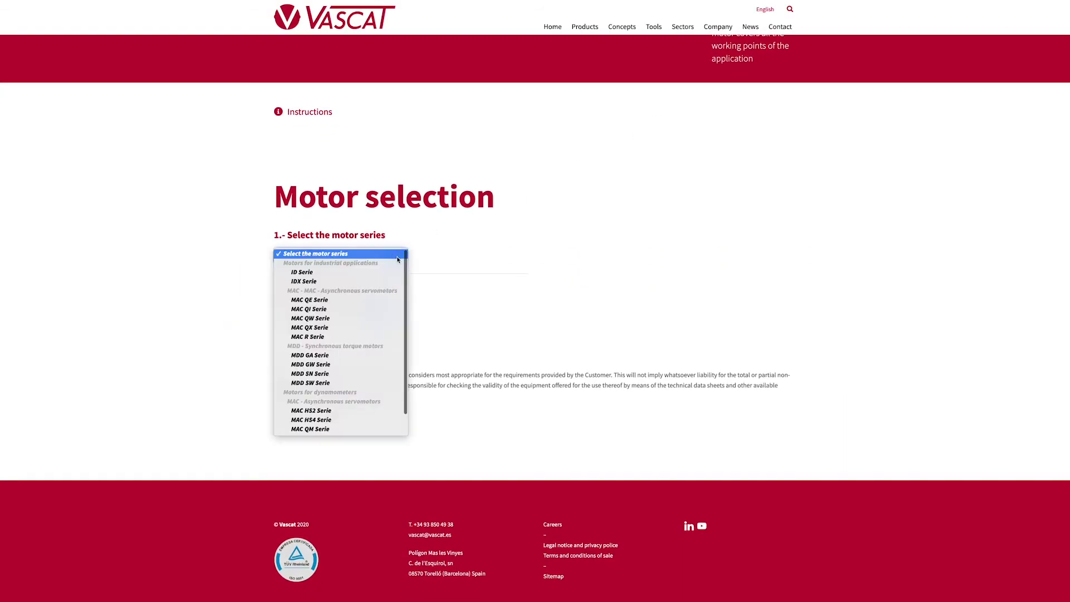
{"action": "left_click", "coordinate": [321, 309]}
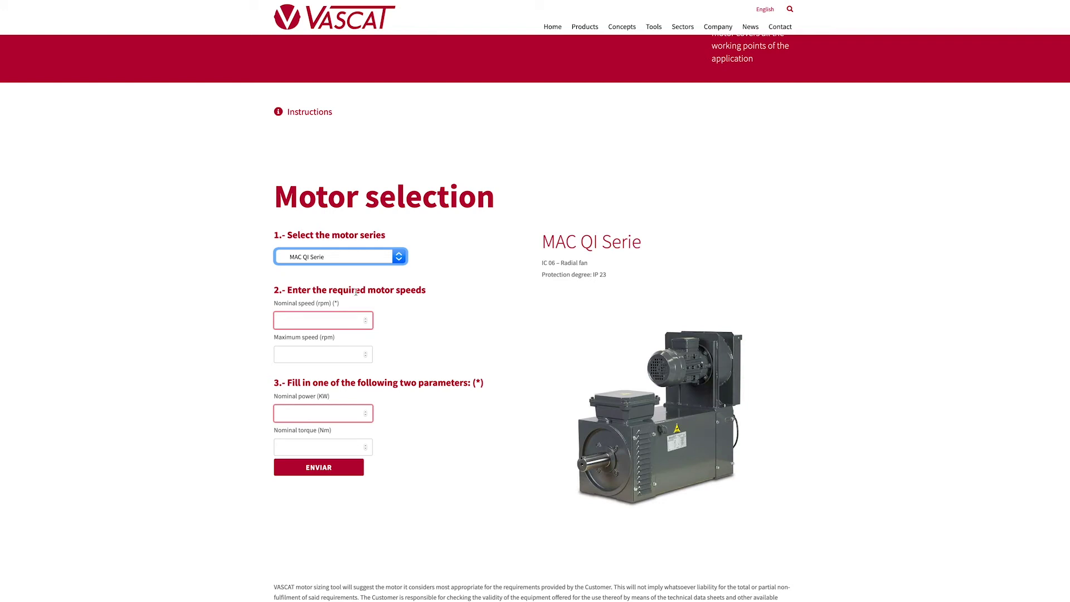
{"action": "left_click", "coordinate": [302, 318]}
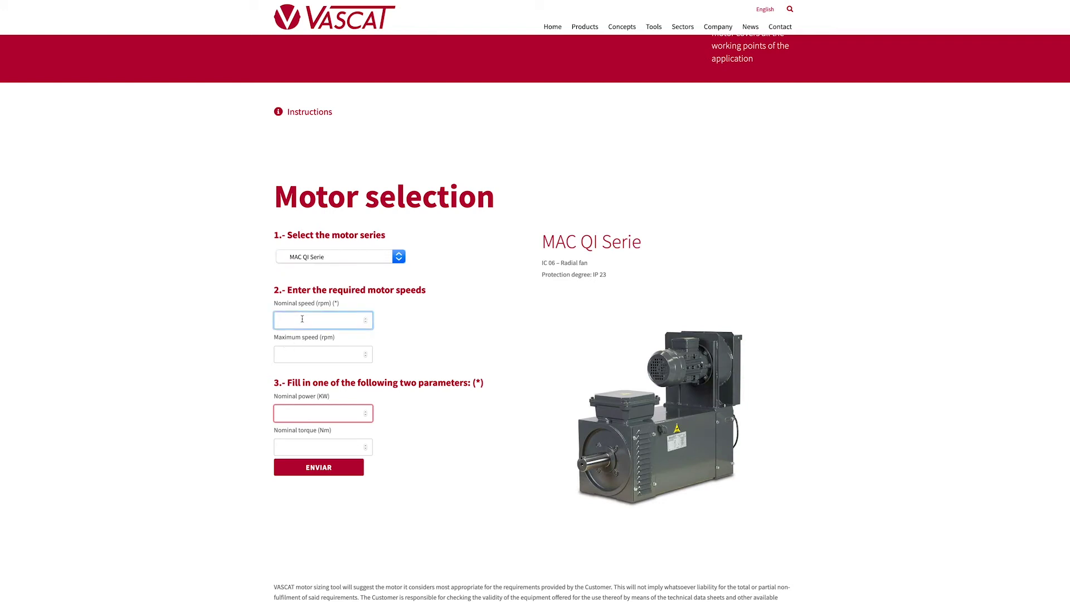
{"action": "type", "text": "205"}
{"action": "left_click", "coordinate": [291, 354]}
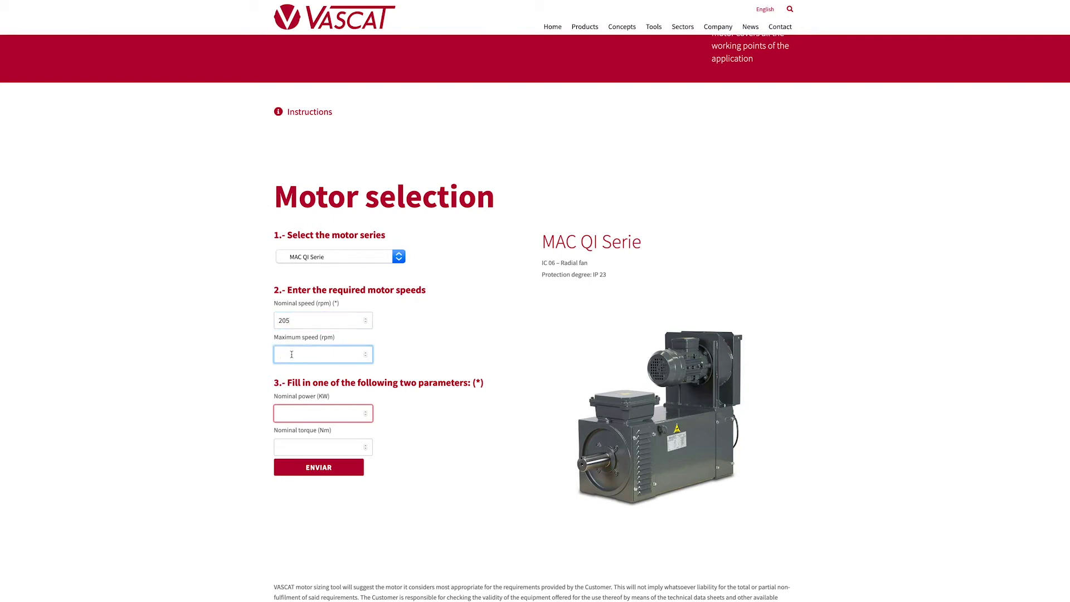
{"action": "type", "text": "179"}
{"action": "type", "text": "0"}
{"action": "left_click", "coordinate": [302, 444]}
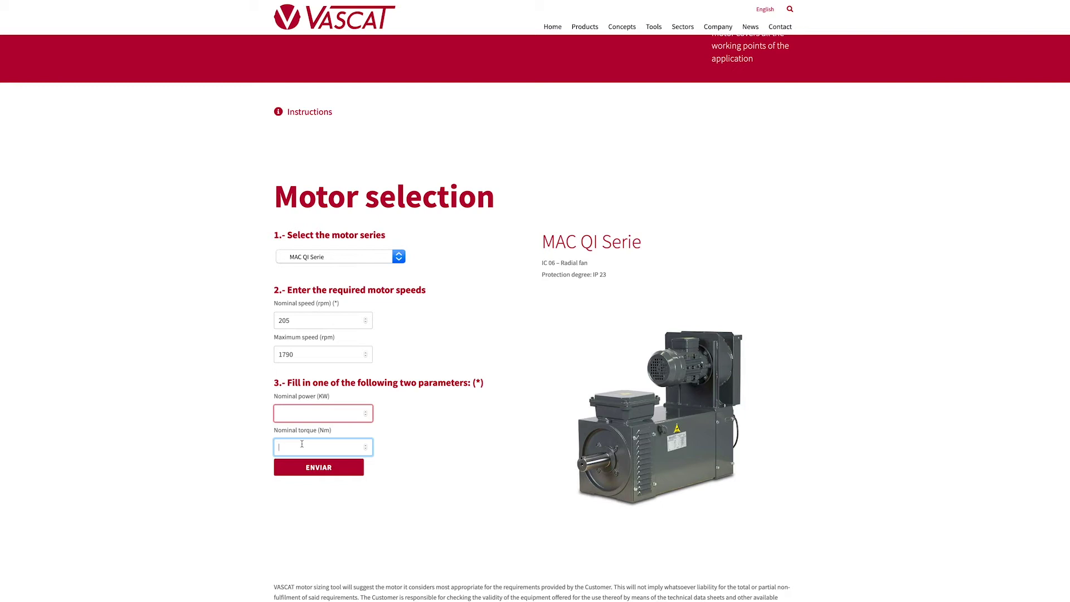
{"action": "type", "text": "420"}
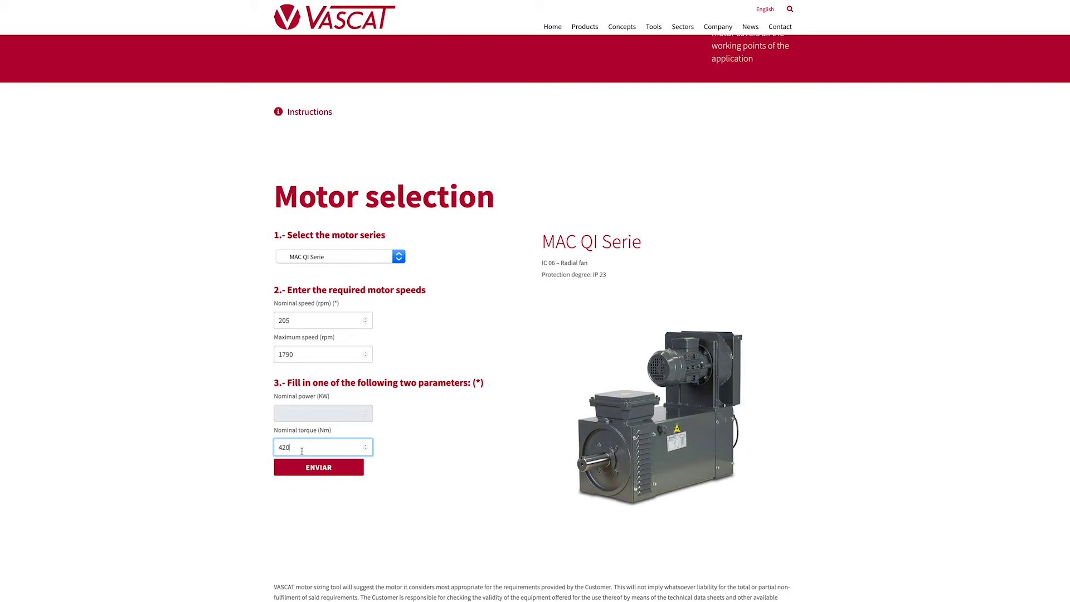
{"action": "left_click", "coordinate": [315, 470]}
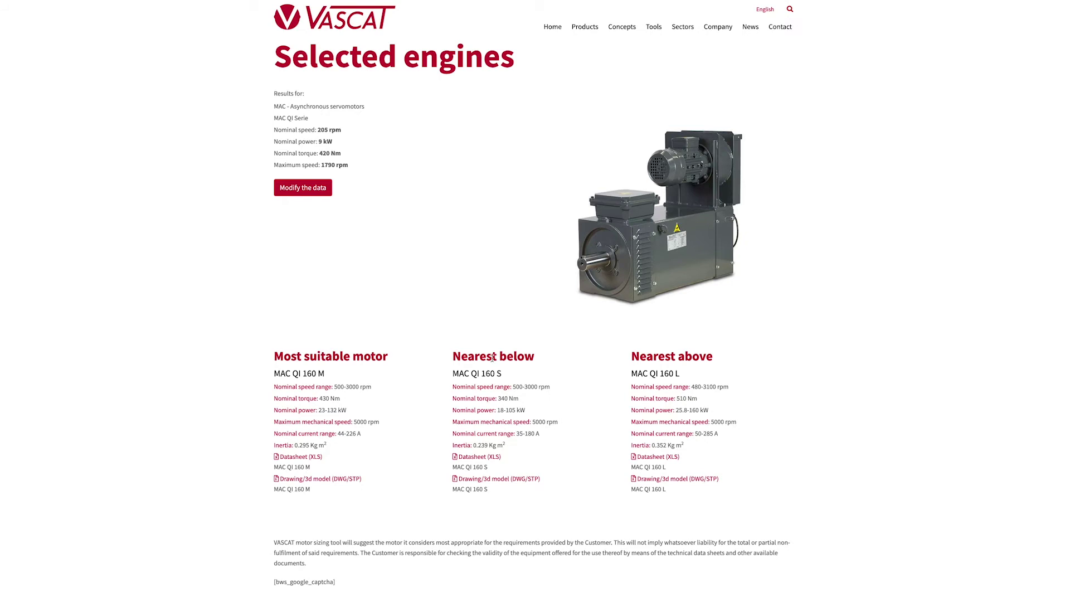
Step: Download the Datasheet (XLS) of the suggested MAC QI 160 M motor
{"action": "left_click", "coordinate": [290, 456]}
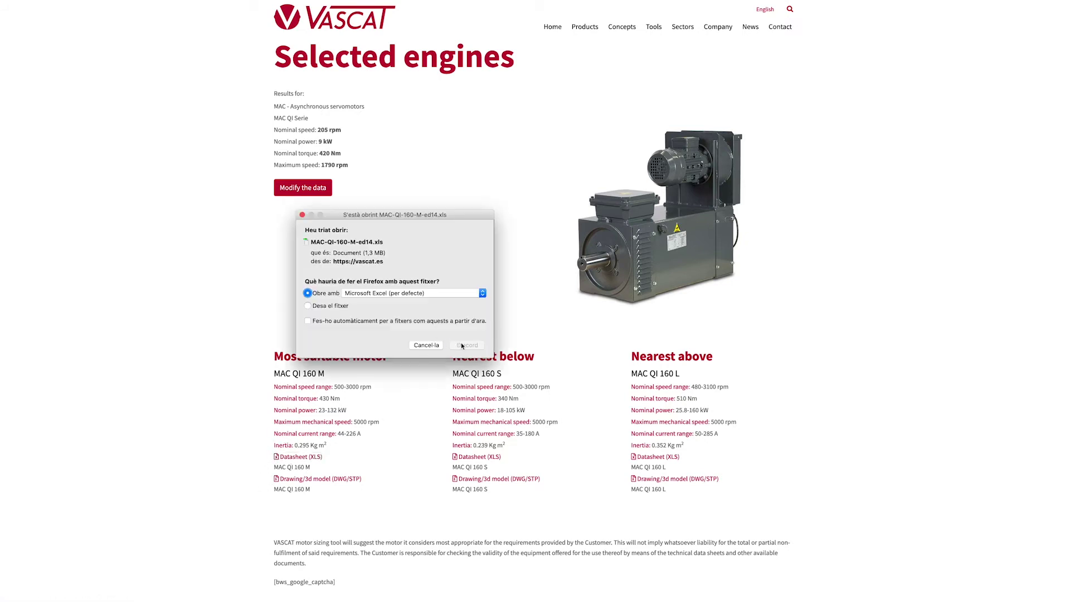
Step: Open MAC-QI-160-M-4.xls in Excel and scroll down to the Carga/Load tables and torque/power charts
{"action": "left_click", "coordinate": [466, 345]}
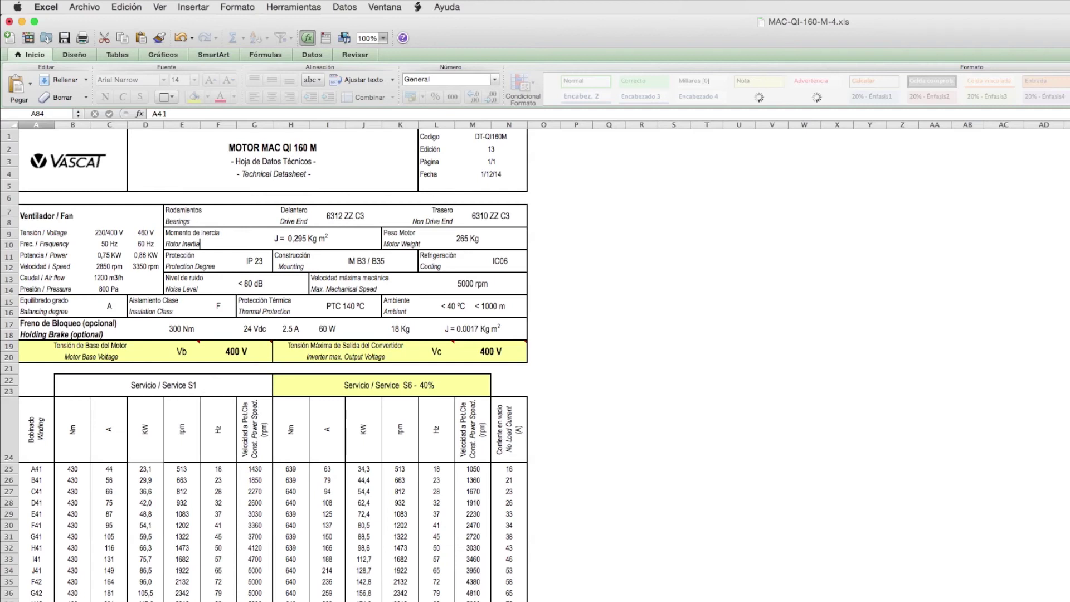
{"action": "scroll", "coordinate": [268, 357], "scroll_direction": "down", "scroll_amount": 5}
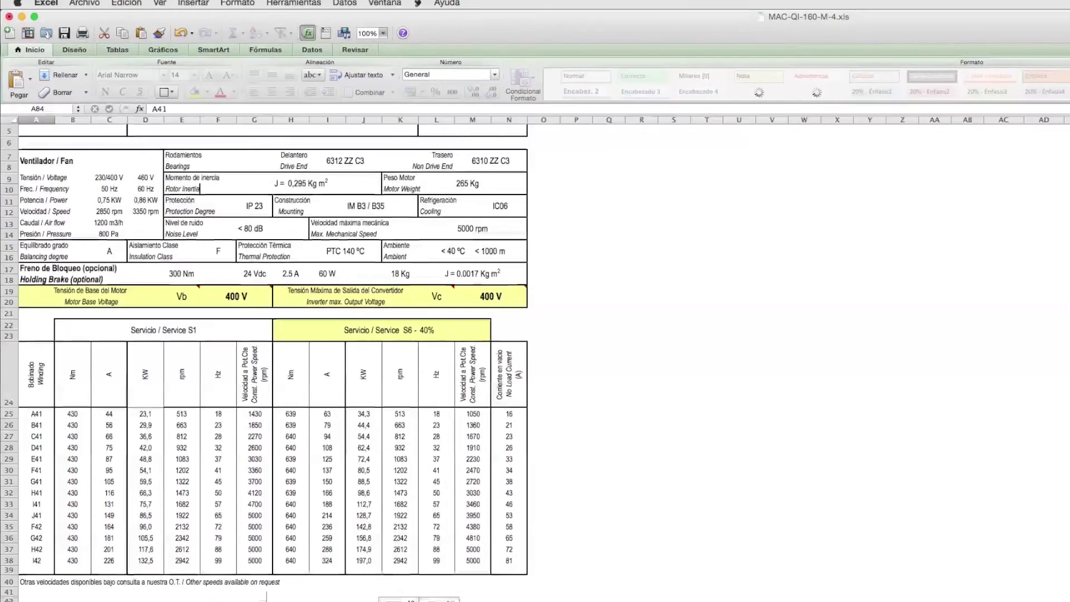
{"action": "scroll", "coordinate": [268, 301], "scroll_direction": "down", "scroll_amount": 1}
{"action": "scroll", "coordinate": [267, 301], "scroll_direction": "down", "scroll_amount": 1}
{"action": "scroll", "coordinate": [267, 301], "scroll_direction": "down", "scroll_amount": 2}
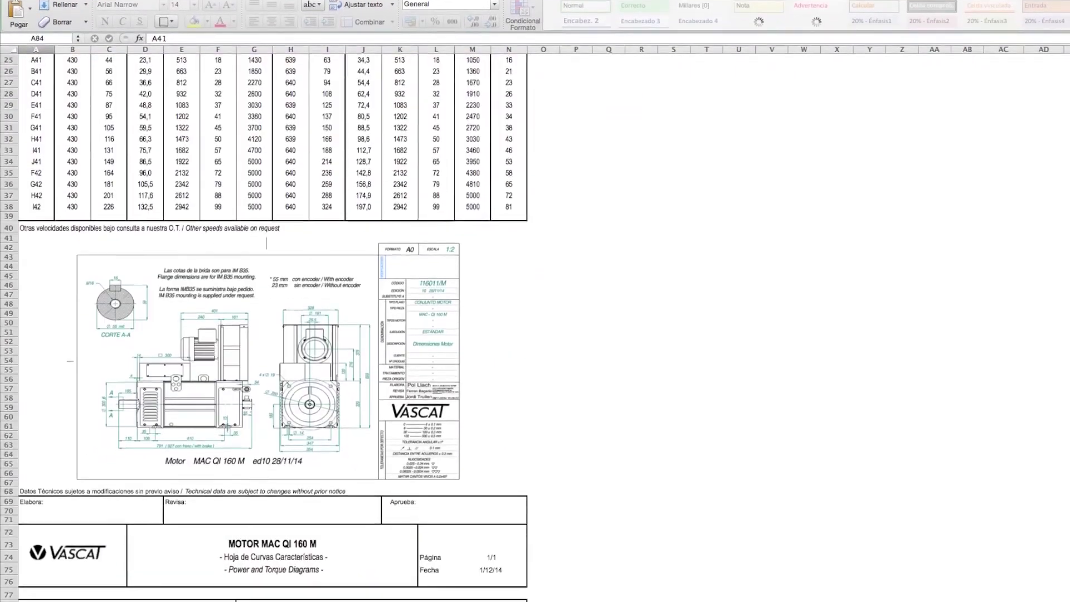
{"action": "scroll", "coordinate": [267, 301], "scroll_direction": "down", "scroll_amount": 3}
{"action": "scroll", "coordinate": [266, 130], "scroll_direction": "down", "scroll_amount": 3}
{"action": "scroll", "coordinate": [266, 130], "scroll_direction": "down", "scroll_amount": 2}
{"action": "scroll", "coordinate": [267, 130], "scroll_direction": "down", "scroll_amount": 3}
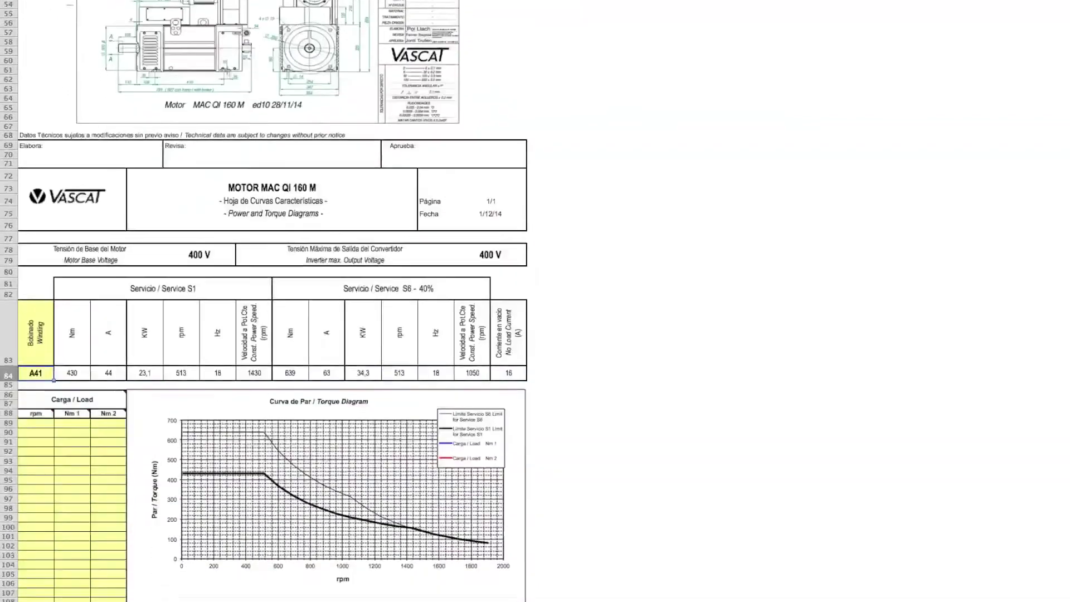
{"action": "scroll", "coordinate": [266, 129], "scroll_direction": "down", "scroll_amount": 3}
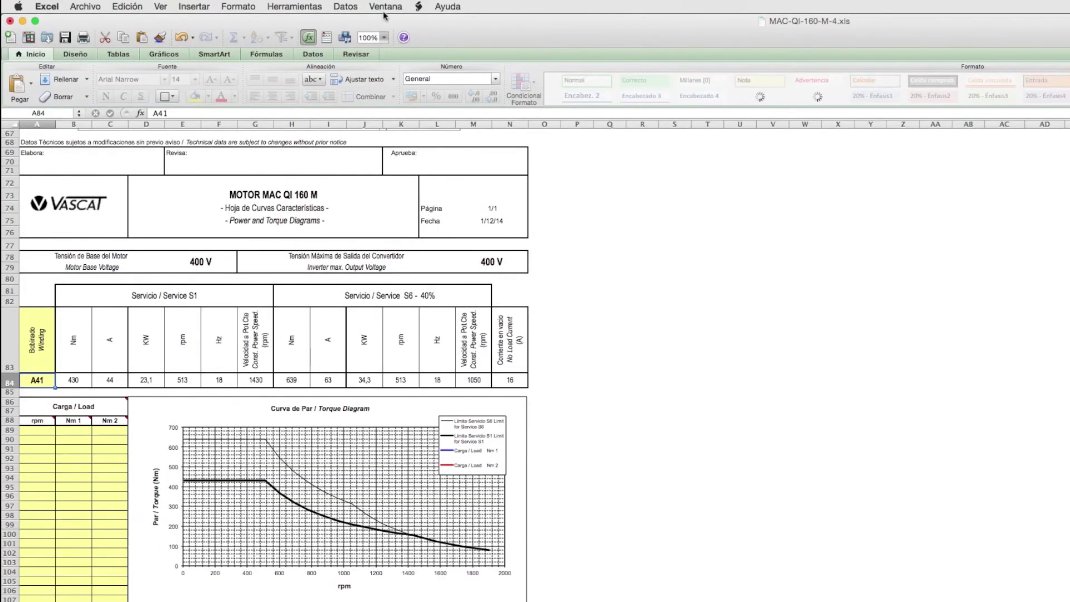
Step: Copy winder-4.xls's rpm and Nm 1 working points (B28:C32), then return to MAC-QI-160-M-4.xls
{"action": "left_click", "coordinate": [385, 9]}
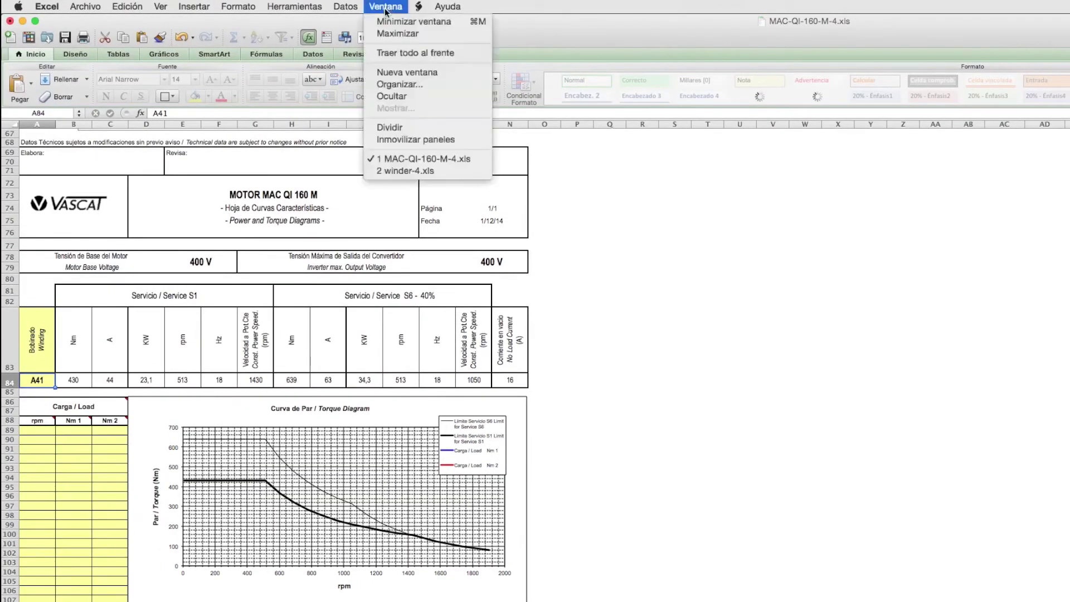
{"action": "left_click", "coordinate": [423, 173]}
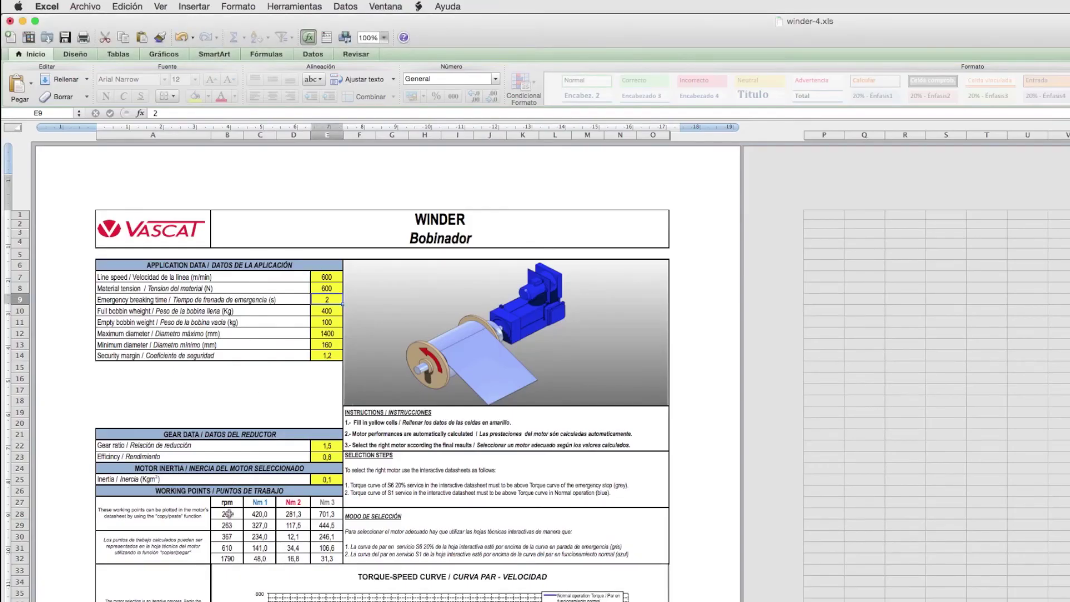
{"action": "left_click_drag", "start_coordinate": [226, 514], "coordinate": [251, 548]}
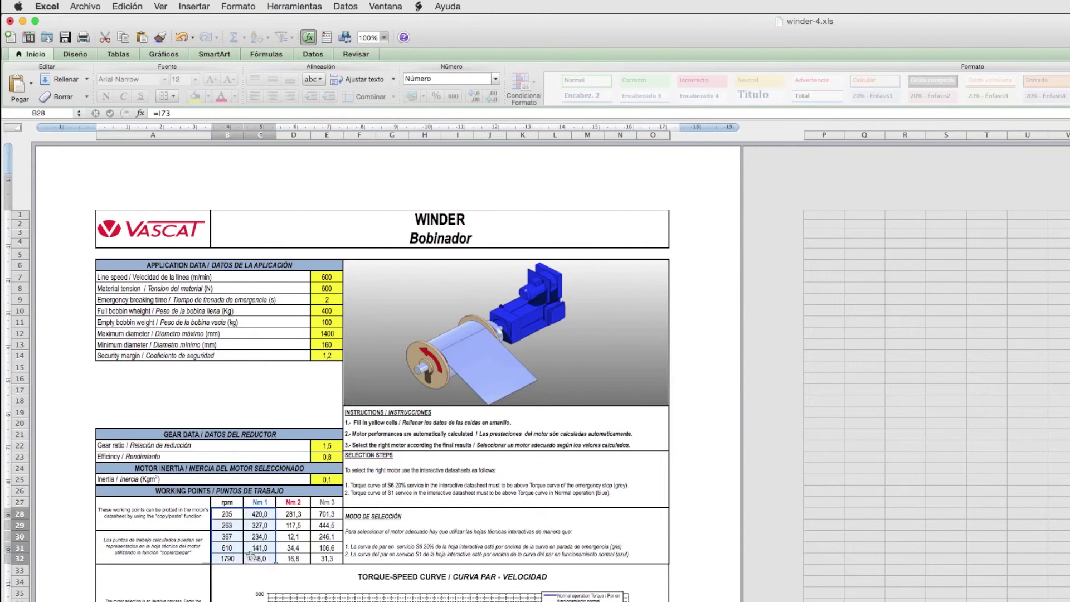
{"action": "right_click", "coordinate": [251, 559]}
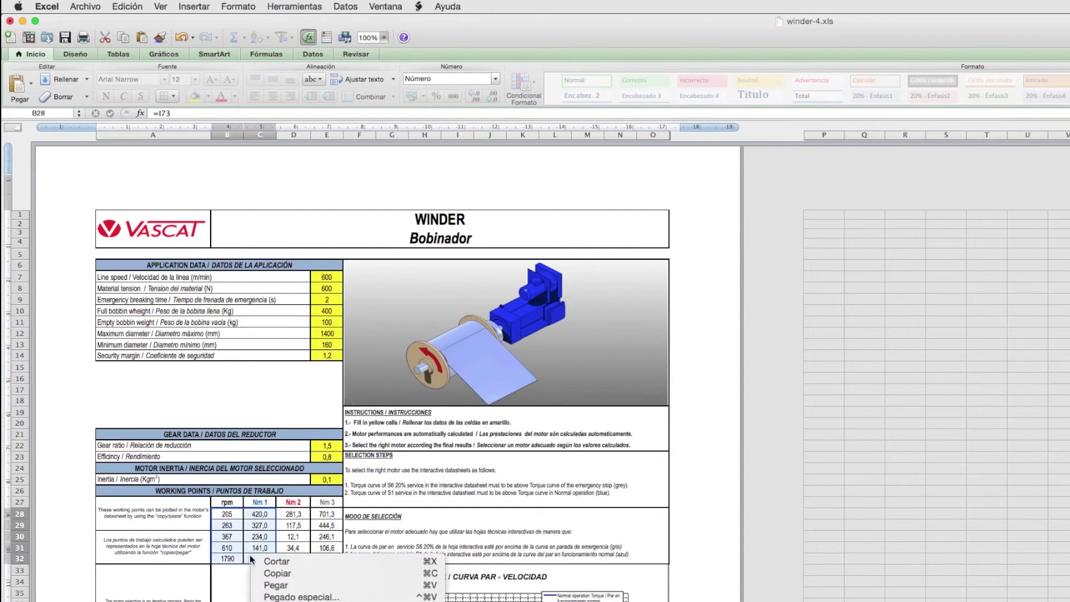
{"action": "left_click", "coordinate": [277, 584]}
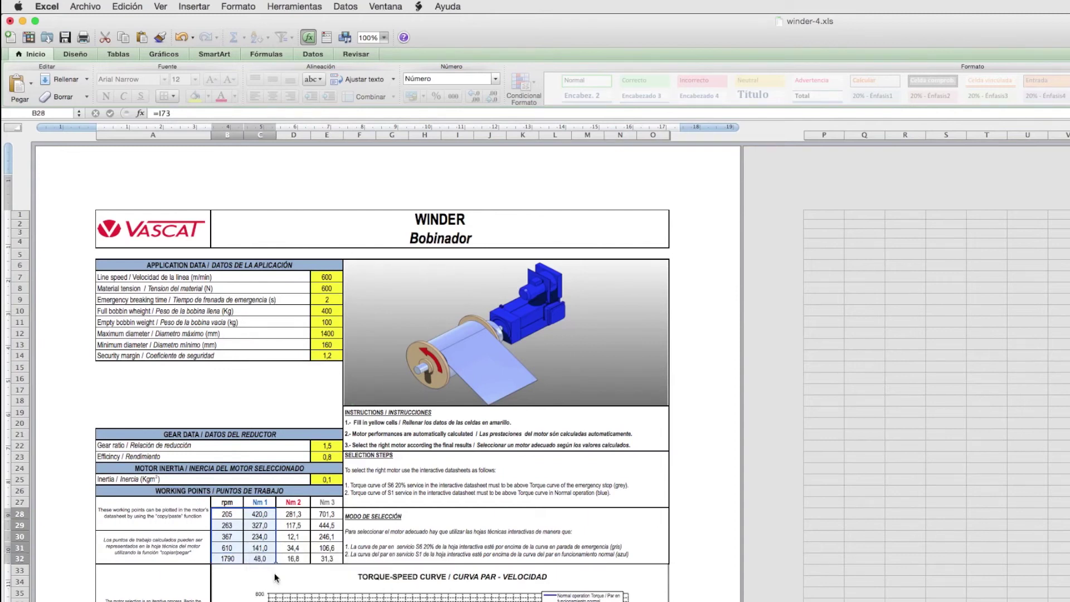
{"action": "left_click", "coordinate": [385, 6]}
{"action": "left_click", "coordinate": [430, 160]}
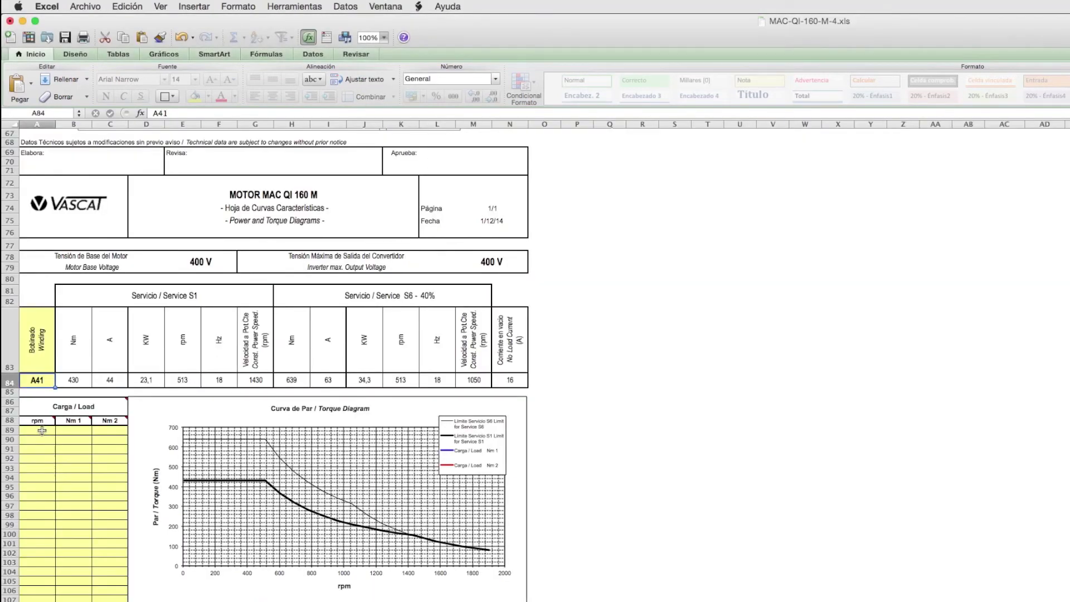
Step: Paste the winder's working points as plain values starting at A89 of the Carga/Load table
{"action": "right_click", "coordinate": [44, 433]}
{"action": "left_click", "coordinate": [78, 472]}
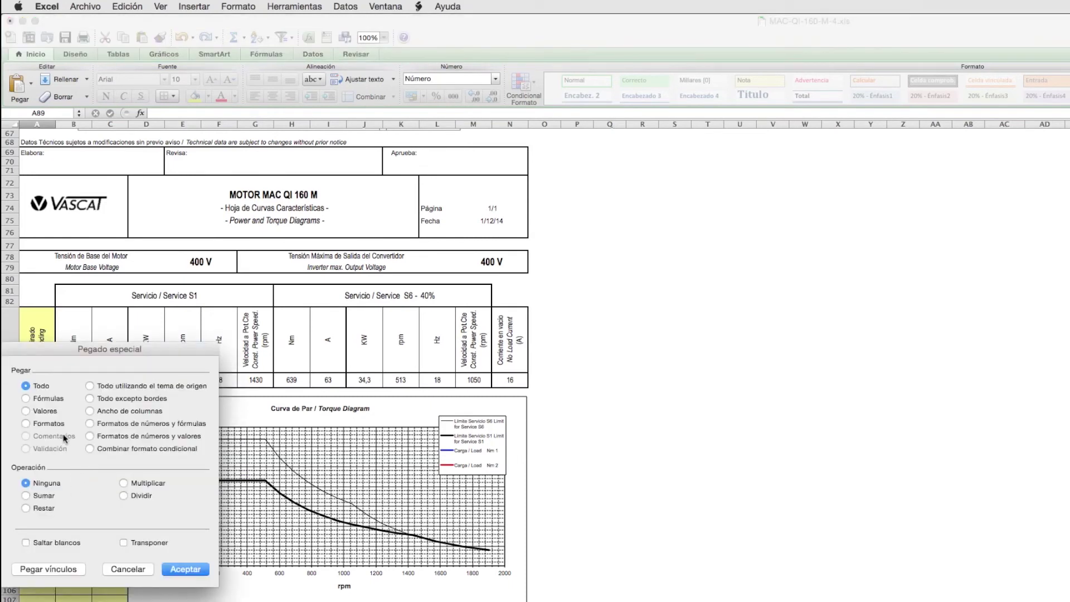
{"action": "left_click", "coordinate": [35, 411]}
{"action": "left_click", "coordinate": [185, 569]}
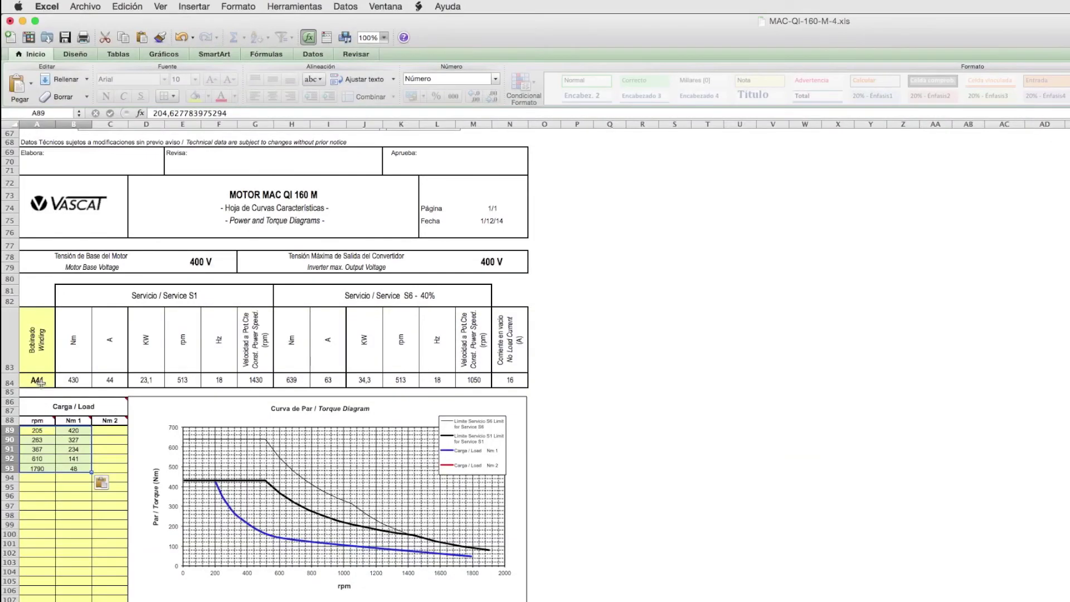
{"action": "left_click", "coordinate": [40, 382]}
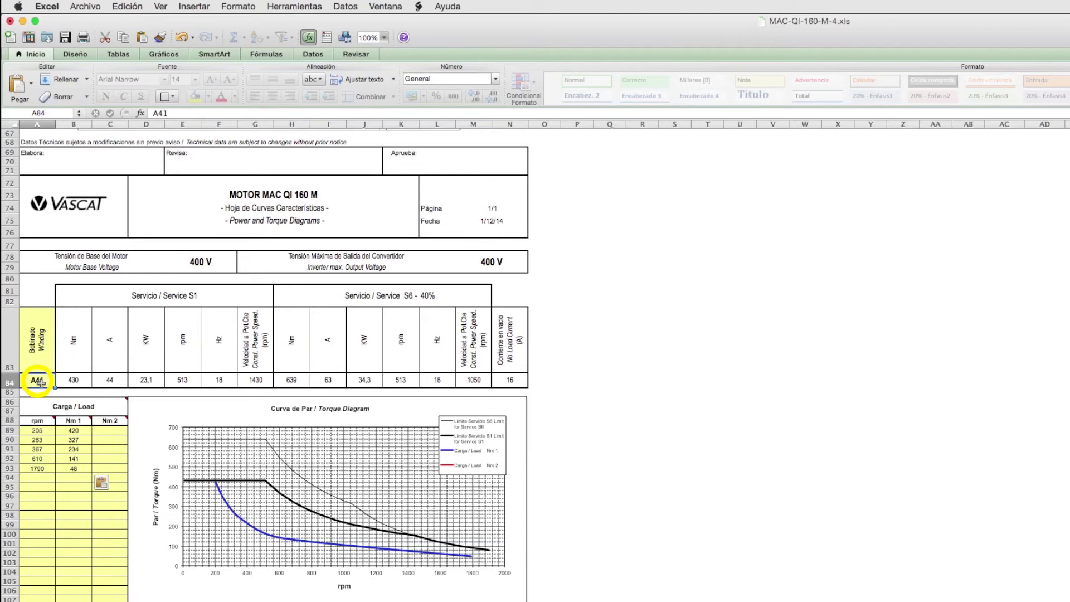
Step: Preview winding H41 in cell A84, then restore the datasheet's winding to A41
{"action": "type", "text": "h4"}
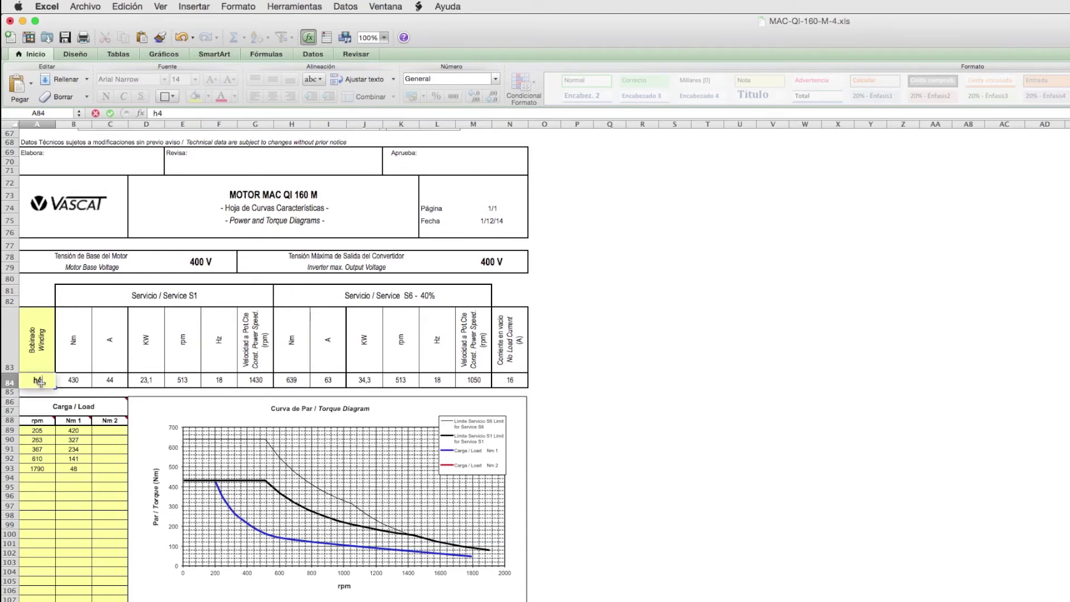
{"action": "type", "text": "1"}
{"action": "key", "text": "Return"}
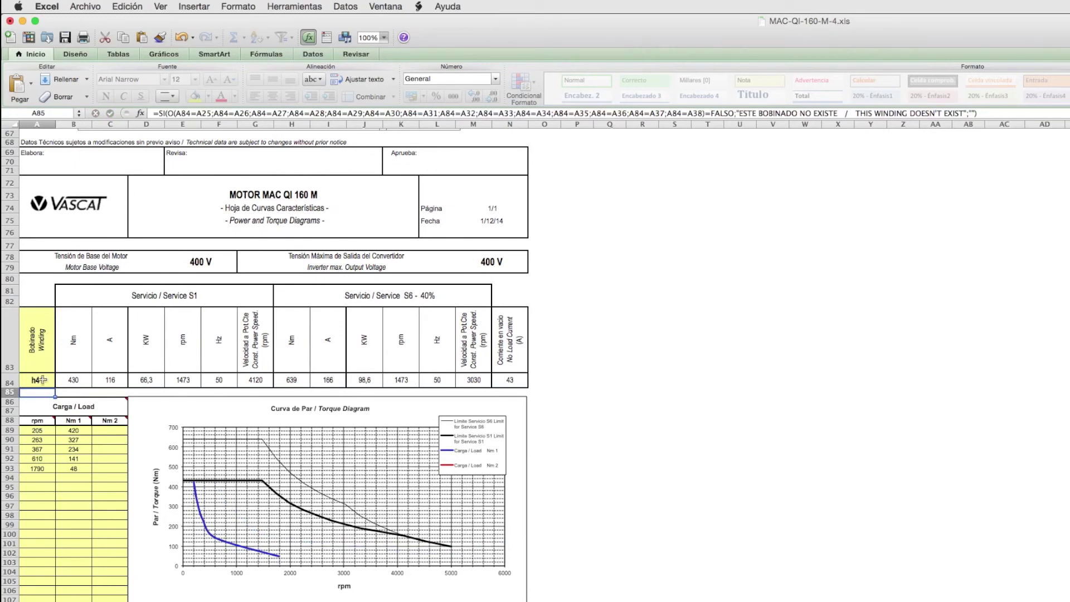
{"action": "key", "text": "Up"}
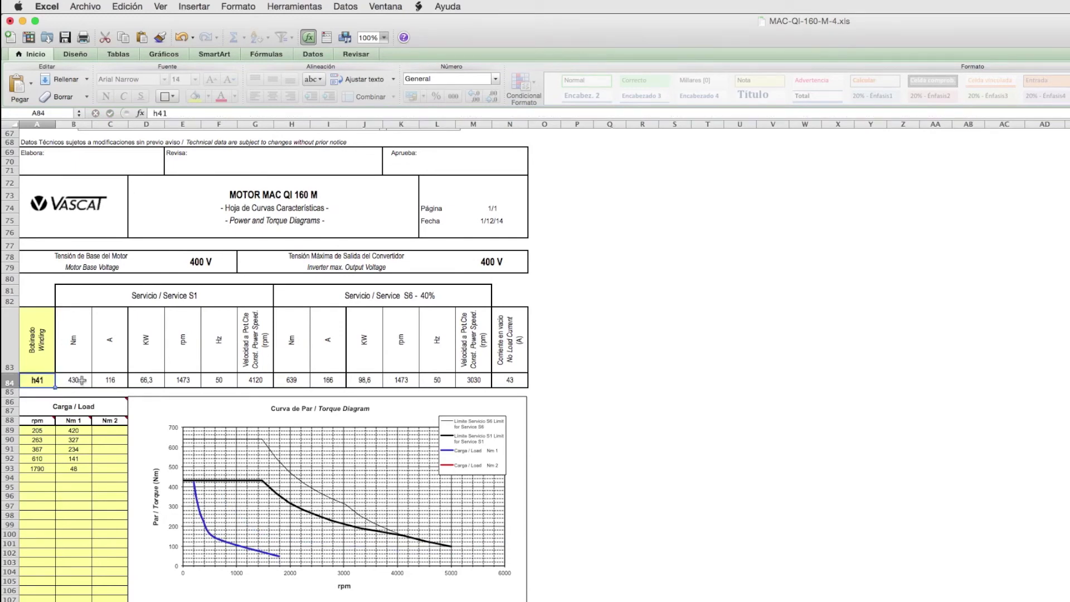
{"action": "type", "text": "a41"}
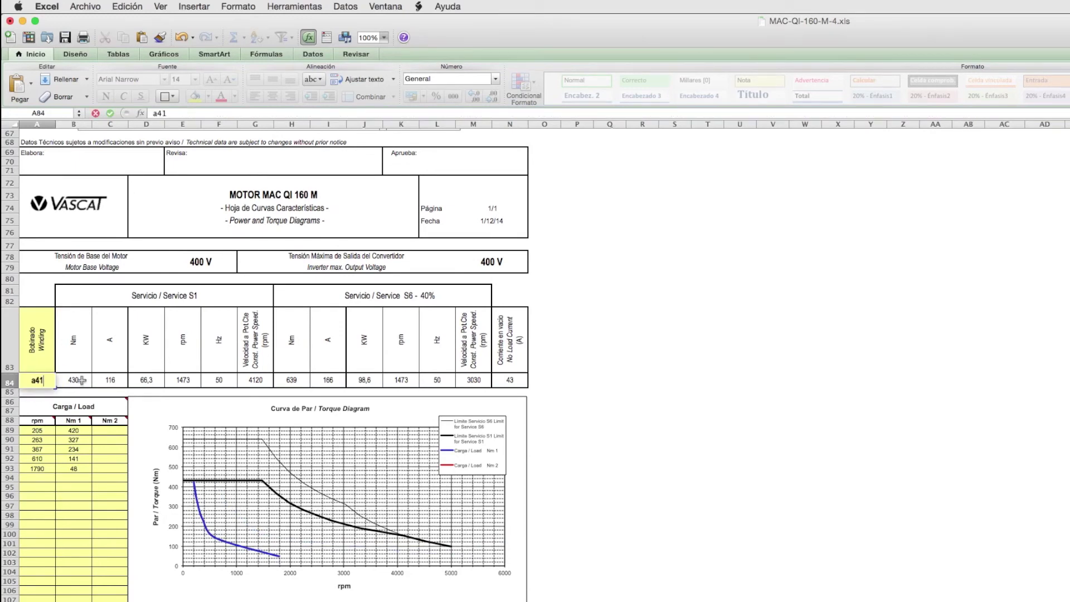
{"action": "key", "text": "Return"}
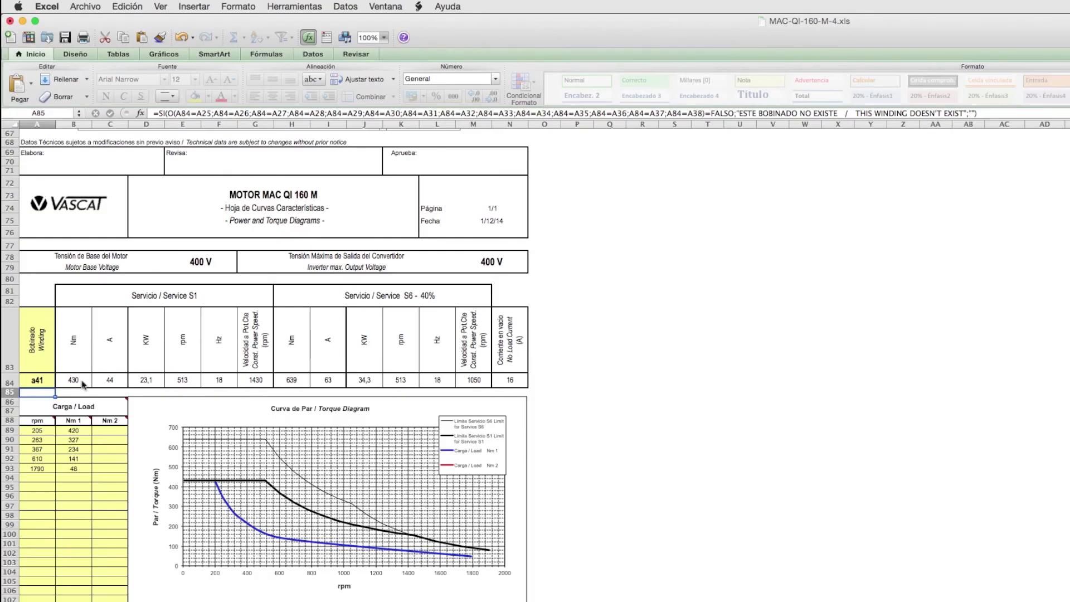
Step: Copy the Nm 3 values E28:E32 from winder-4.xls and return to MAC-QI-160-M-4.xls
{"action": "left_click", "coordinate": [399, 8]}
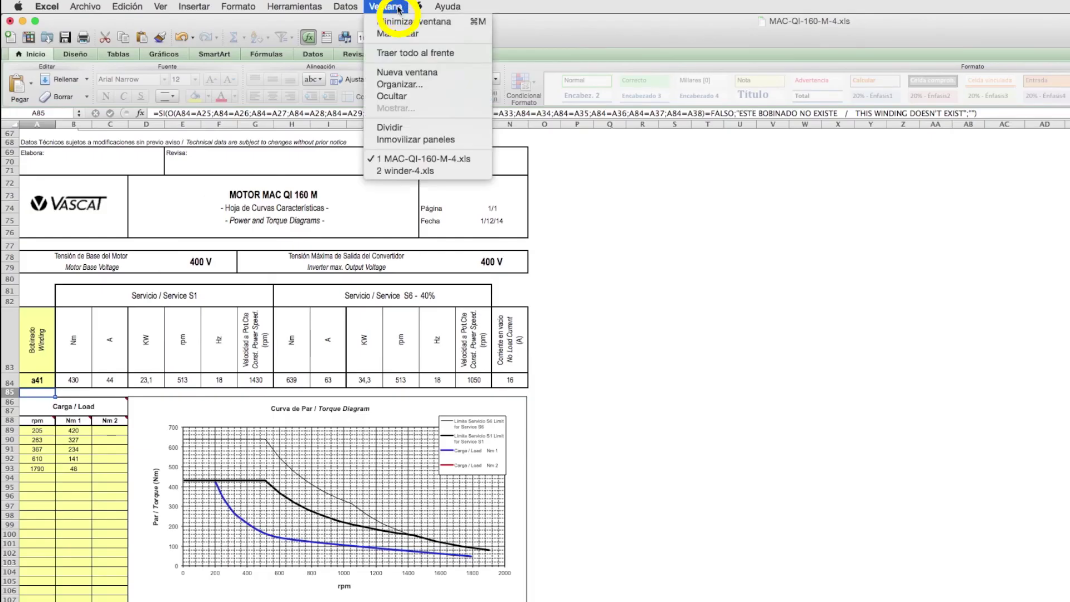
{"action": "left_click", "coordinate": [429, 171]}
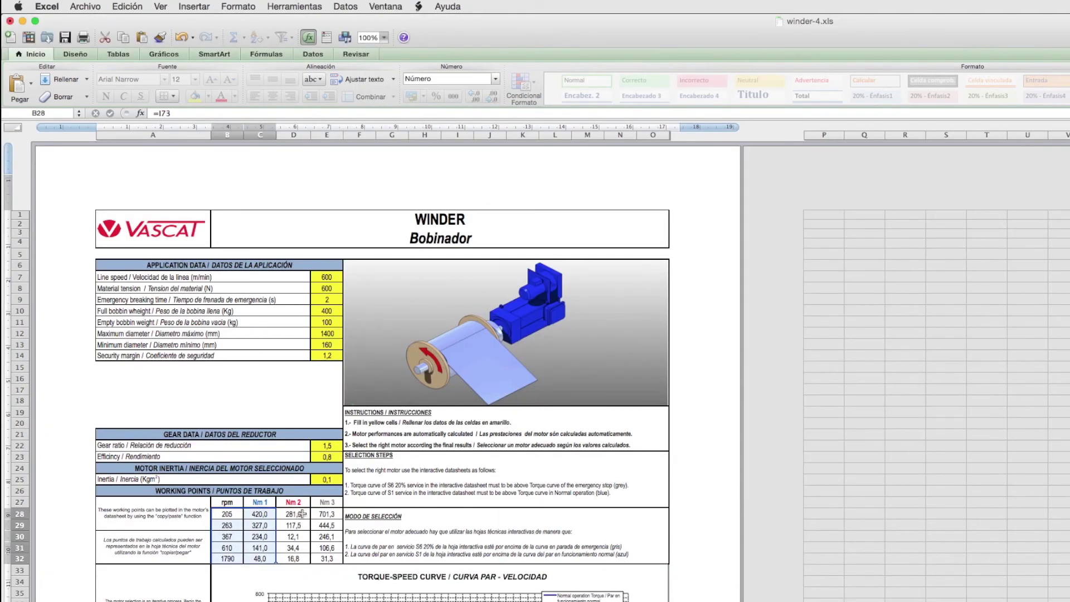
{"action": "left_click_drag", "start_coordinate": [326, 514], "coordinate": [323, 559]}
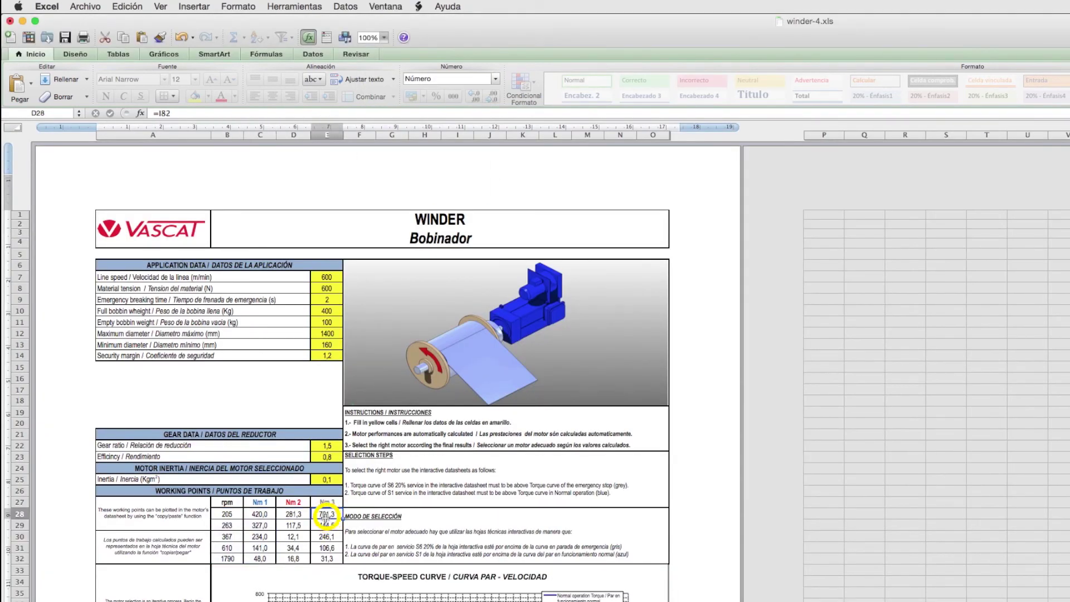
{"action": "right_click", "coordinate": [323, 559]}
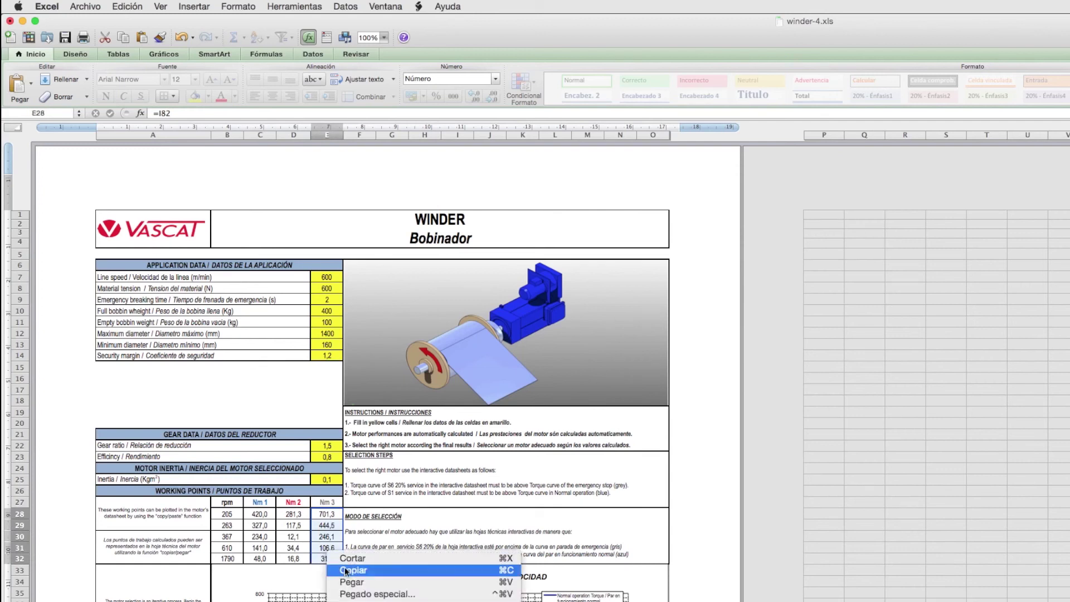
{"action": "left_click", "coordinate": [345, 569]}
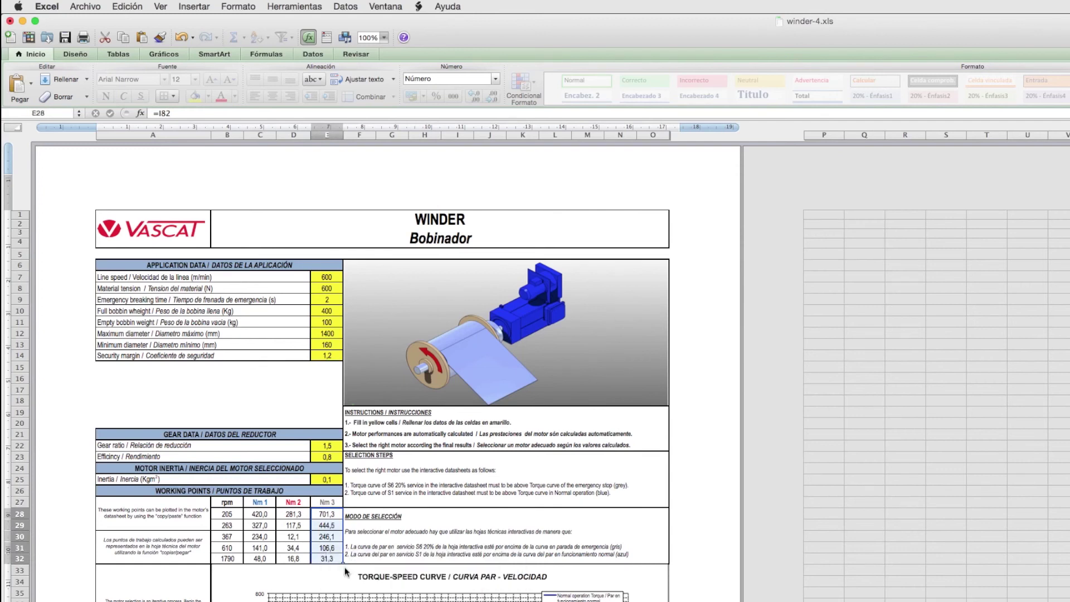
{"action": "left_click", "coordinate": [403, 7]}
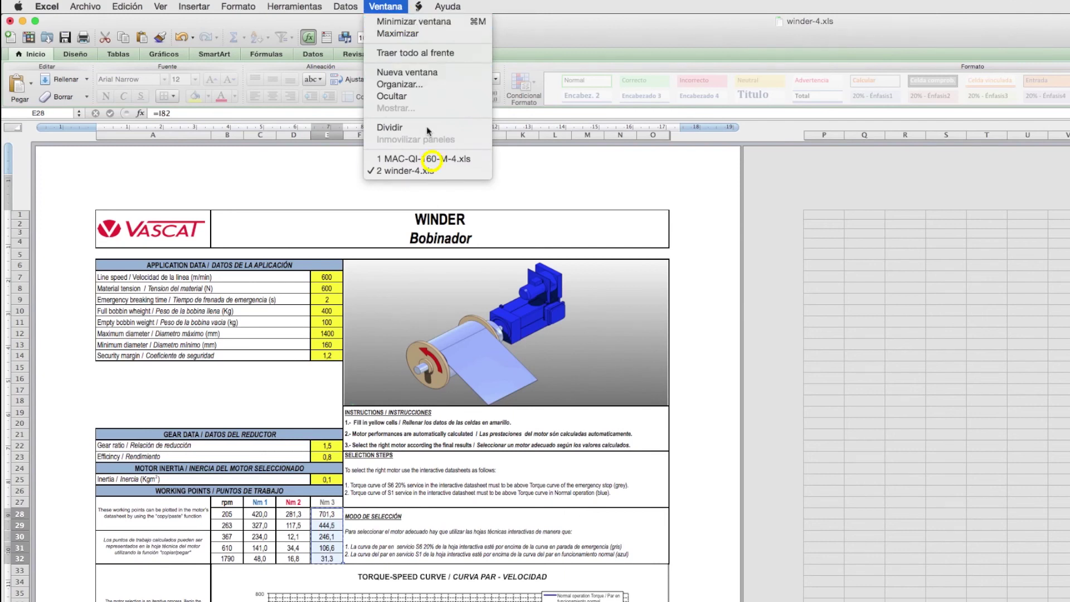
{"action": "left_click", "coordinate": [430, 160]}
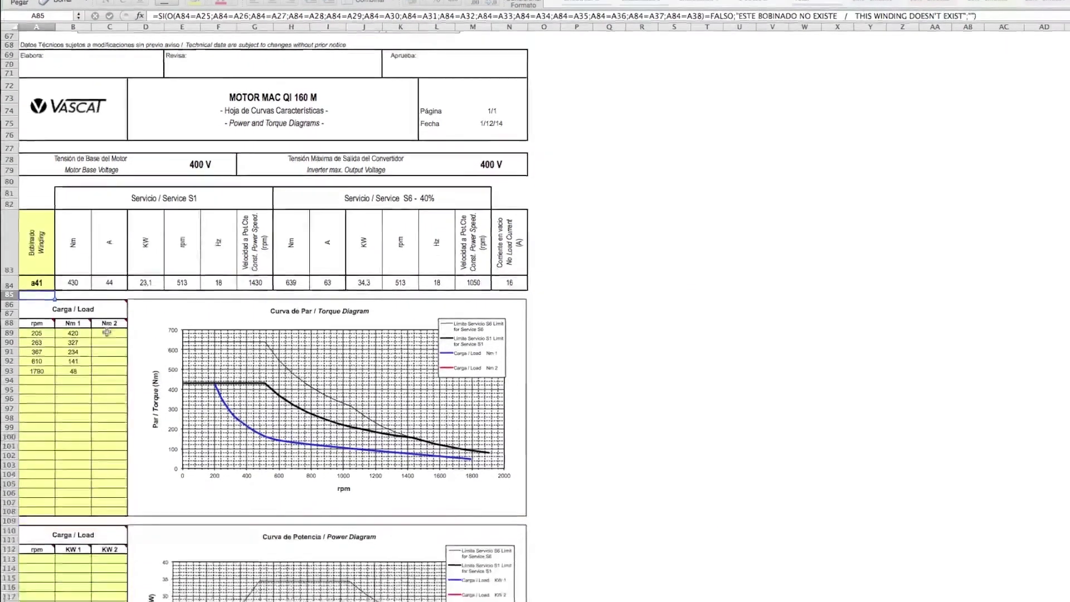
Step: Paste the copied values into C89 as plain values, giving Nm 2 values 701, 444, 246, 107, 31
{"action": "right_click", "coordinate": [107, 265]}
{"action": "left_click", "coordinate": [132, 304]}
{"action": "left_click", "coordinate": [64, 244]}
{"action": "left_click", "coordinate": [196, 402]}
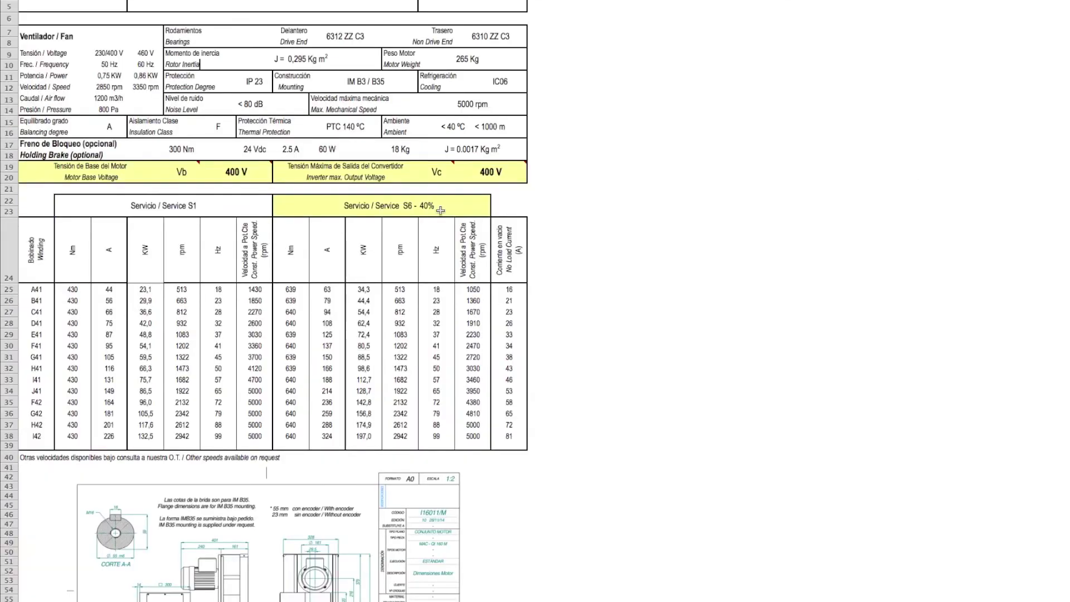
Step: Set the S6 service duty to 20%, raising the S6 limit to 904 Nm, and view the torque diagram
{"action": "left_click", "coordinate": [434, 208]}
{"action": "type", "text": "20%"}
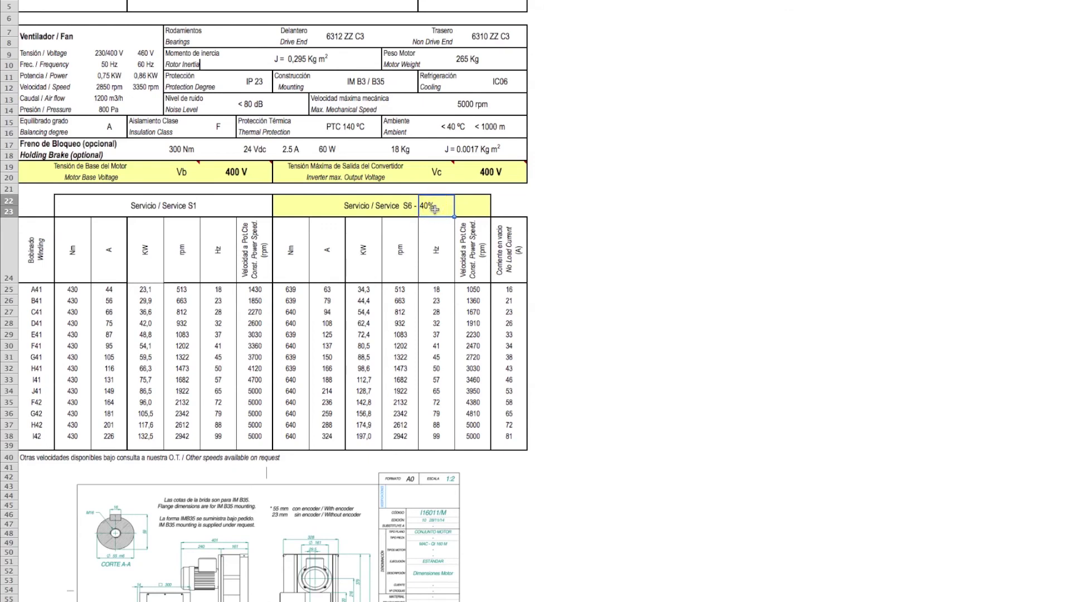
{"action": "key", "text": "Return"}
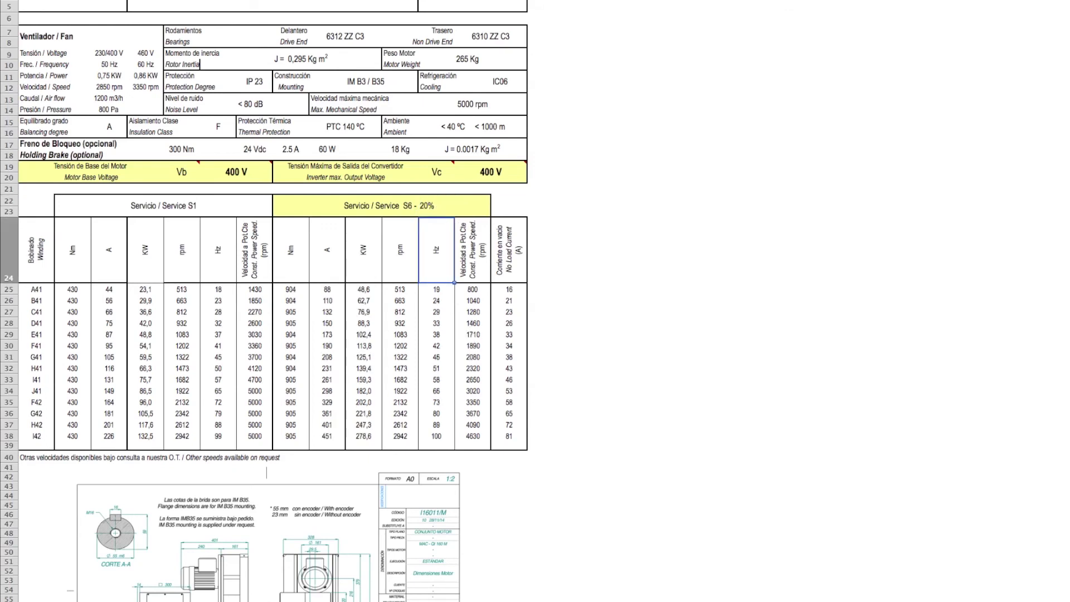
{"action": "scroll", "coordinate": [265, 301], "scroll_direction": "down", "scroll_amount": 2}
{"action": "scroll", "coordinate": [264, 301], "scroll_direction": "down", "scroll_amount": 5}
{"action": "scroll", "coordinate": [266, 217], "scroll_direction": "down", "scroll_amount": 5}
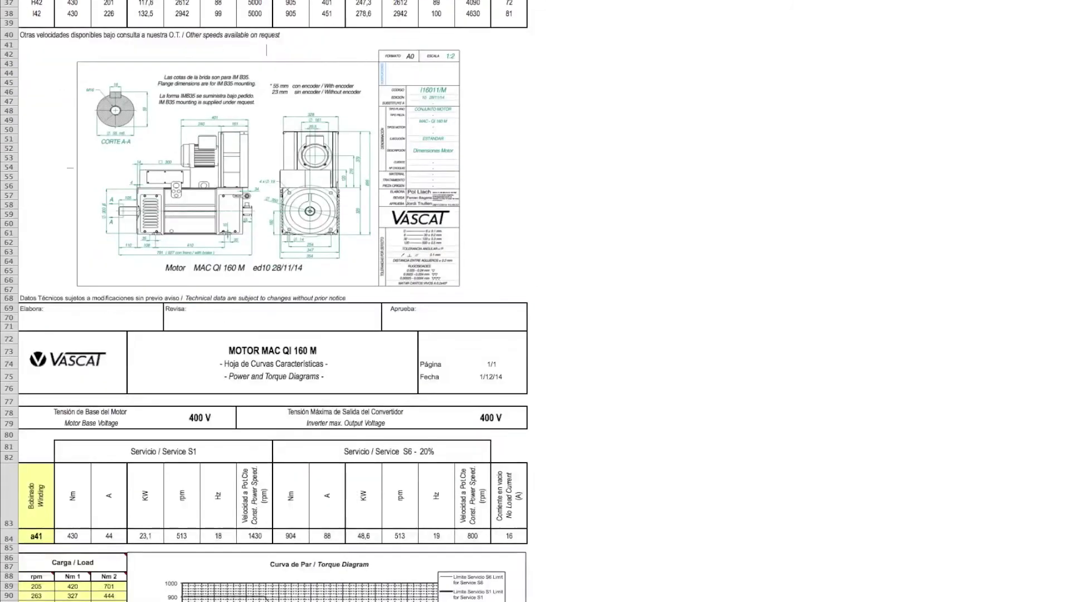
{"action": "scroll", "coordinate": [266, 217], "scroll_direction": "down", "scroll_amount": 2}
{"action": "scroll", "coordinate": [266, 218], "scroll_direction": "down", "scroll_amount": 2}
{"action": "scroll", "coordinate": [266, 217], "scroll_direction": "down", "scroll_amount": 2}
{"action": "scroll", "coordinate": [264, 301], "scroll_direction": "down", "scroll_amount": 3}
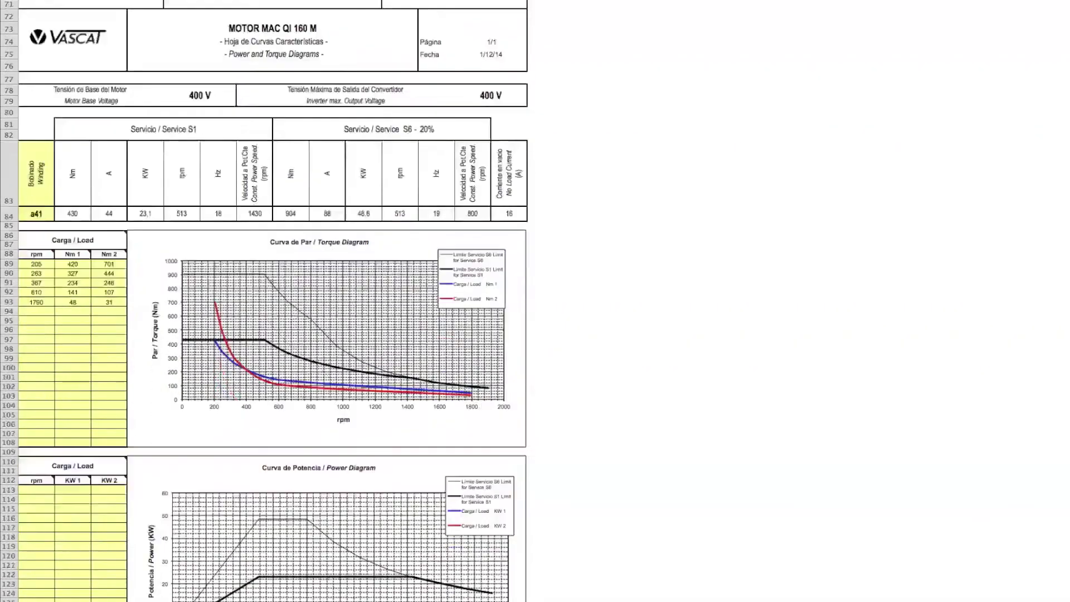